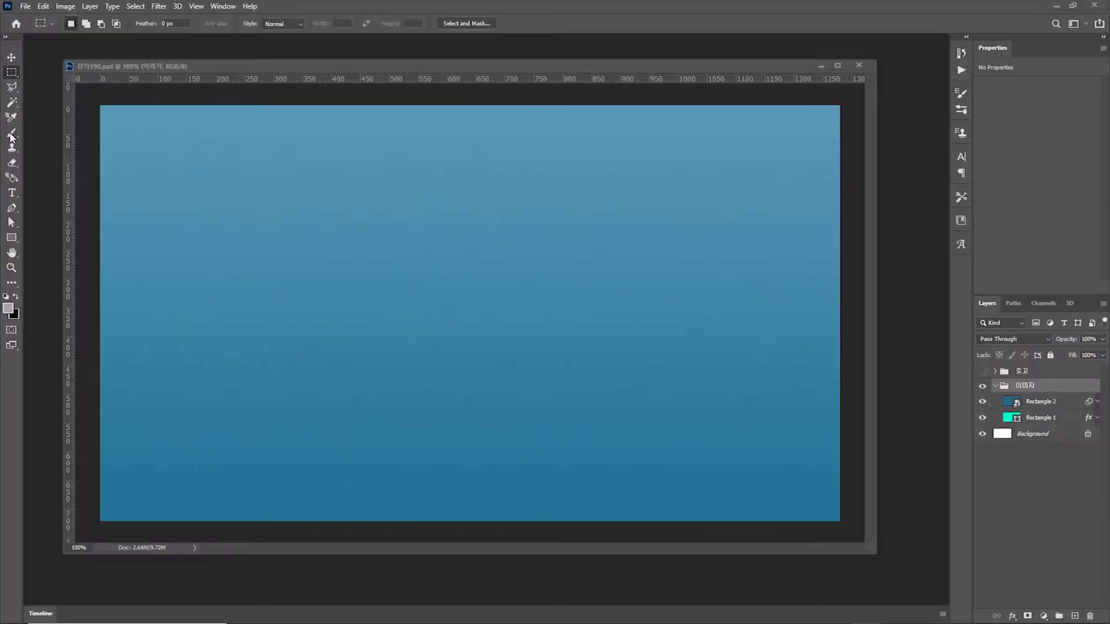
Step: Pick a large Hard Round brush and add a new empty layer above Rectangle 2
left_click(12, 135)
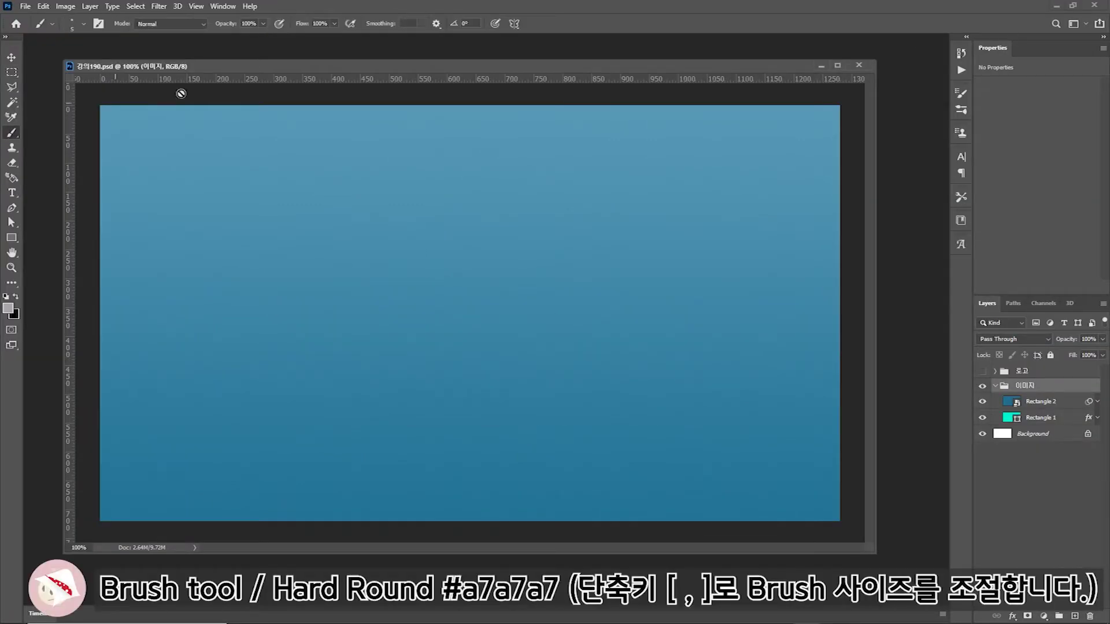
left_click(962, 110)
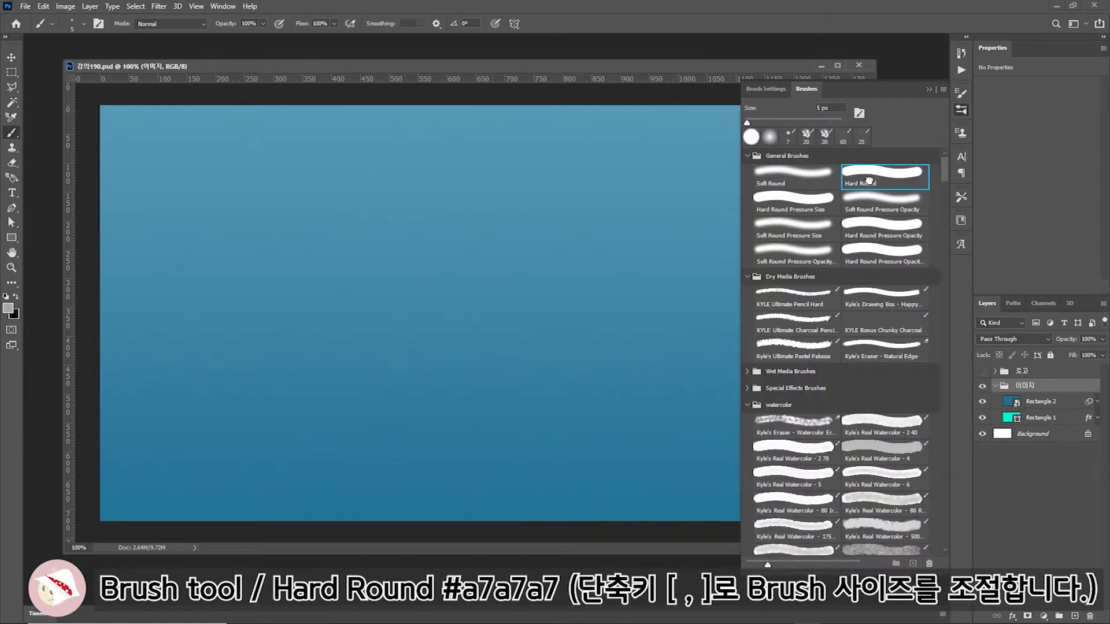
left_click(962, 110)
left_click(1043, 406)
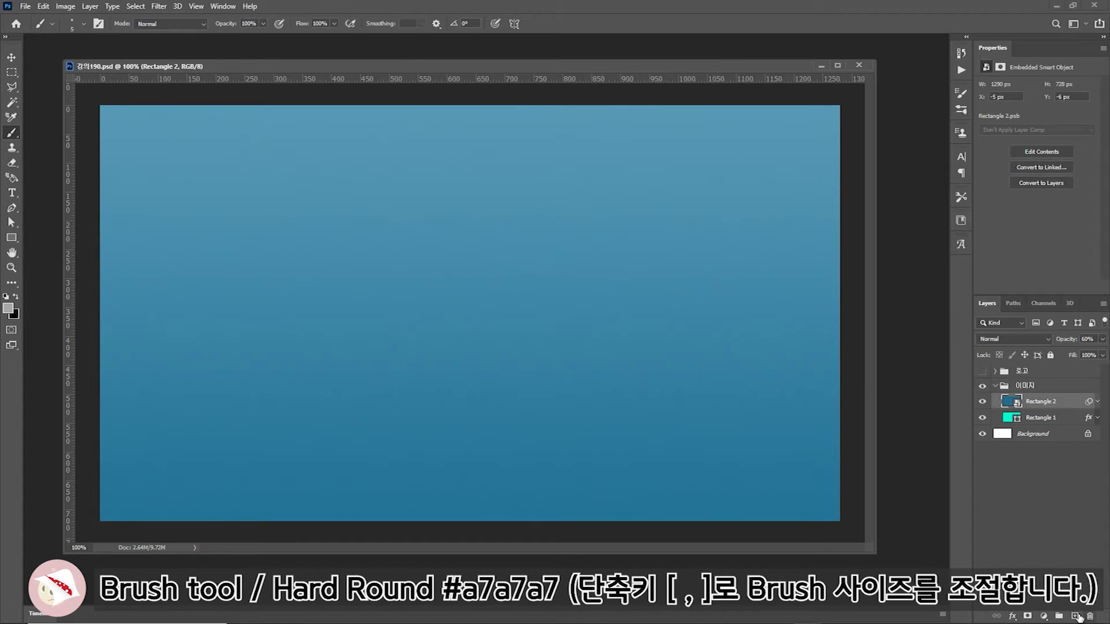
left_click(1075, 616)
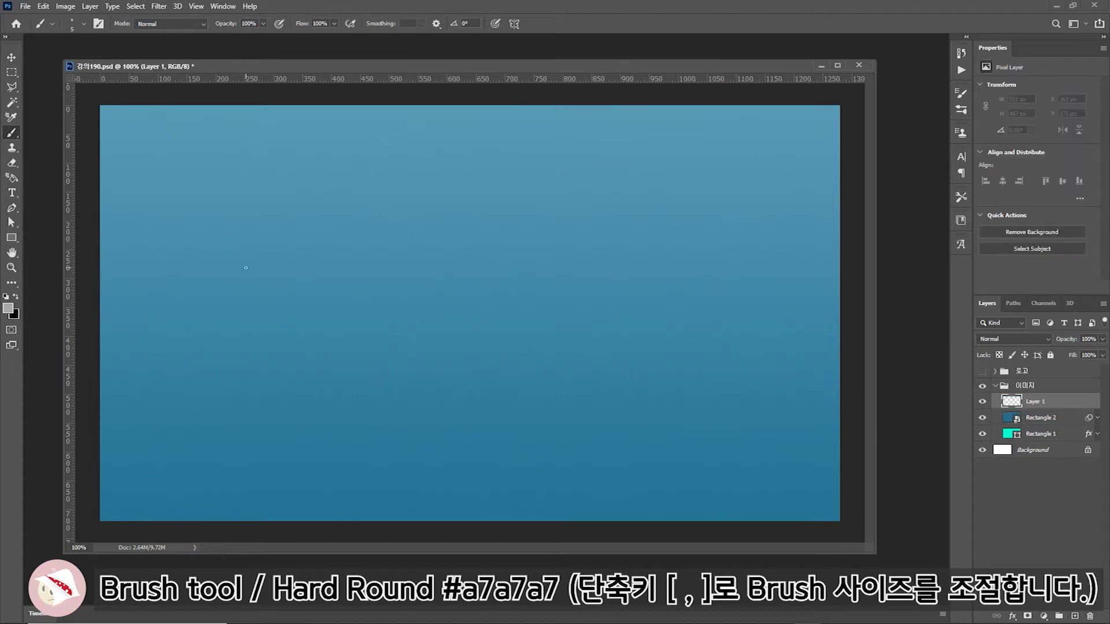
key("bracketright")
key("bracketright")
key("bracketright")
key("bracketright")
key("bracketright")
key("bracketright")
Step: Paint the word 'Water' in grey, then thicken the e, r and a with a smaller brush
left_click_drag(220, 275, 393, 254)
mouse_move(468, 318)
left_mouse_down()
mouse_move(528, 284)
mouse_move(664, 286)
mouse_move(737, 321)
left_mouse_up()
left_click_drag(560, 303, 586, 339)
key("bracketleft")
key("bracketleft")
key("bracketleft")
left_click_drag(601, 301, 583, 326)
mouse_move(731, 338)
left_mouse_down()
mouse_move(673, 359)
mouse_move(701, 352)
left_mouse_up()
mouse_move(508, 338)
left_mouse_down()
mouse_move(469, 352)
mouse_move(511, 355)
left_mouse_up()
left_click_drag(459, 315, 422, 356)
Step: Thicken the W's strokes and add a curled hook at its top left
mouse_move(339, 370)
left_mouse_down()
mouse_move(395, 316)
mouse_move(327, 370)
left_mouse_up()
left_click_drag(373, 300, 354, 345)
mouse_move(247, 298)
left_mouse_down()
mouse_move(291, 332)
mouse_move(283, 335)
left_mouse_up()
left_click_drag(219, 260, 200, 309)
mouse_move(230, 260)
left_mouse_down()
mouse_move(203, 313)
mouse_move(199, 289)
mouse_move(197, 308)
left_mouse_up()
mouse_move(397, 246)
left_mouse_down()
mouse_move(402, 266)
mouse_move(400, 255)
left_mouse_up()
left_click_drag(385, 294, 373, 325)
left_click_drag(383, 260, 371, 329)
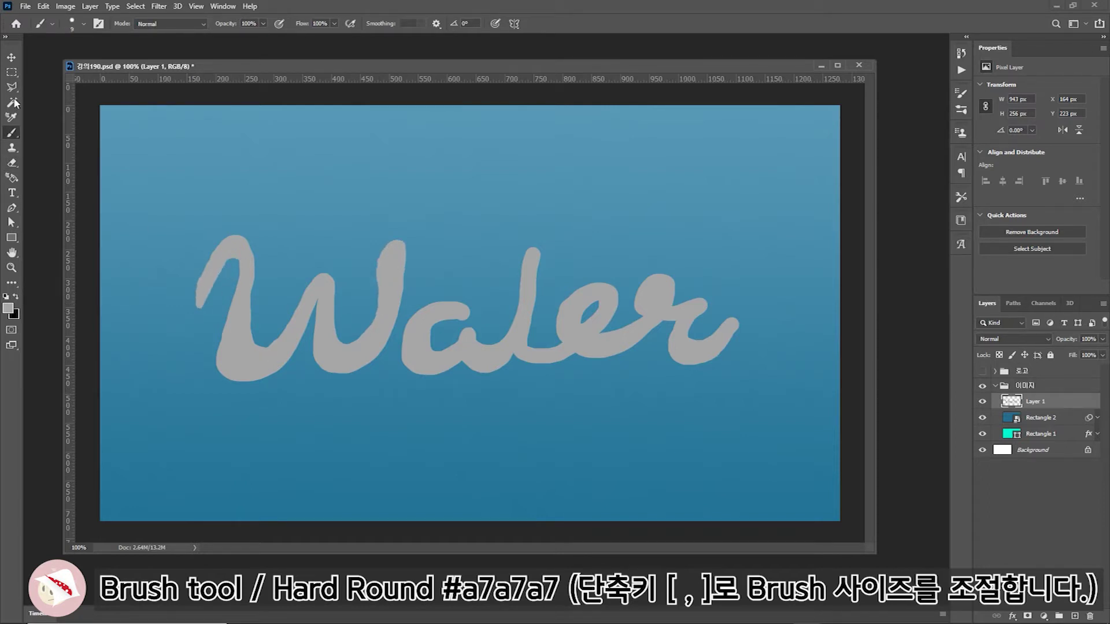
Step: Erase a spot at the top of the a, then paint the t crossbar and a dot above the e
key("e")
mouse_move(439, 316)
left_mouse_down()
mouse_move(462, 318)
mouse_move(431, 355)
mouse_move(445, 350)
mouse_move(442, 374)
left_mouse_up()
key("b")
mouse_move(503, 268)
left_mouse_down()
mouse_move(563, 269)
mouse_move(633, 233)
mouse_move(619, 232)
left_mouse_up()
left_click(584, 253)
left_click_drag(431, 315, 425, 349)
Step: Add a teardrop below the W, a swoosh above the r, a leaf droplet and small dots
mouse_move(286, 383)
left_mouse_down()
mouse_move(272, 405)
mouse_move(226, 422)
mouse_move(278, 405)
mouse_move(251, 405)
mouse_move(264, 430)
mouse_move(283, 402)
left_mouse_up()
mouse_move(673, 263)
left_mouse_down()
mouse_move(715, 245)
mouse_move(681, 227)
mouse_move(662, 247)
left_mouse_up()
mouse_move(639, 379)
left_mouse_down()
mouse_move(581, 400)
mouse_move(630, 390)
mouse_move(615, 412)
mouse_move(627, 402)
left_mouse_up()
left_click(674, 415)
left_click(761, 331)
left_click(302, 390)
Step: Scatter blobs and dots around the lettering and a leaf-shaped drop above the a
left_click_drag(320, 246, 323, 254)
left_click(363, 207)
left_click(366, 223)
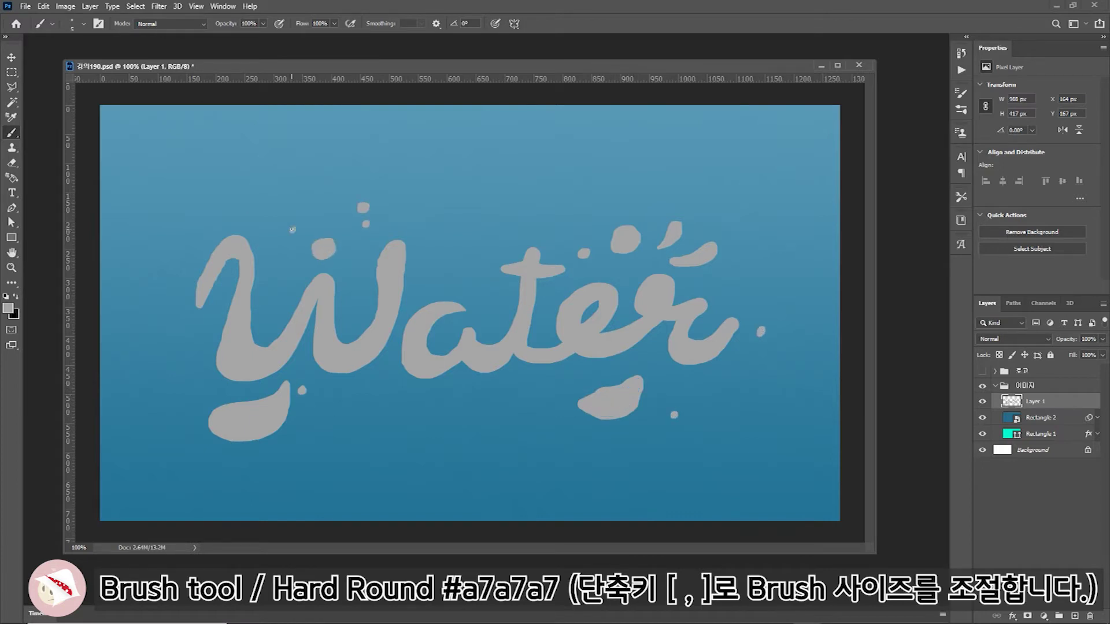
left_click(482, 400)
left_click(445, 391)
left_click(453, 432)
left_click(749, 282)
left_click_drag(466, 254, 512, 224)
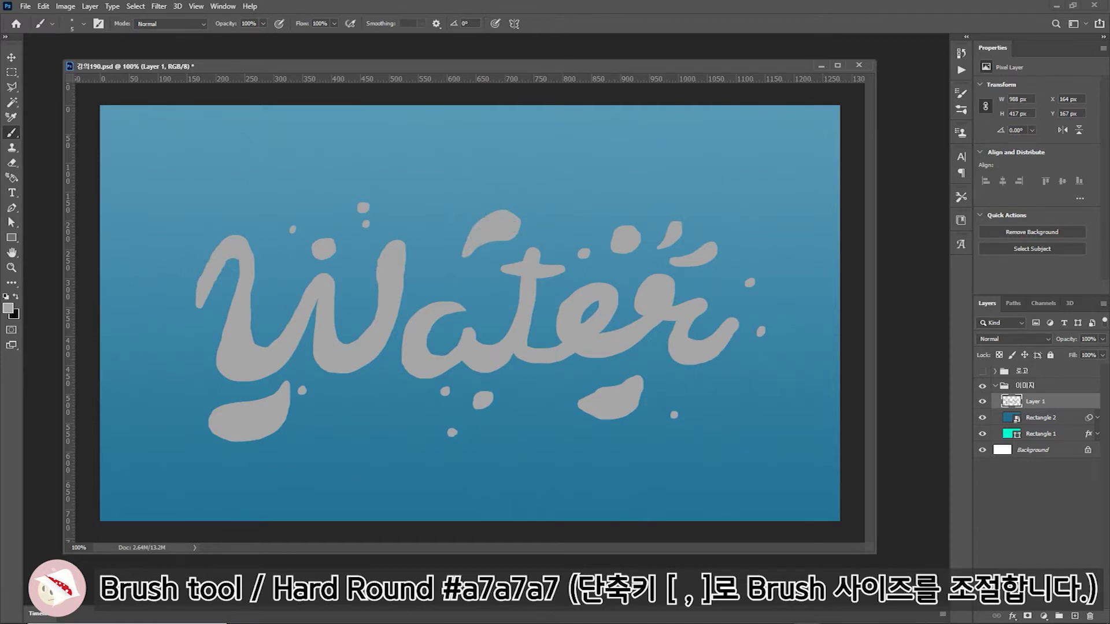
Step: Add an Inner Shadow to Layer 1 with black #000000 as its colour
left_click(1011, 616)
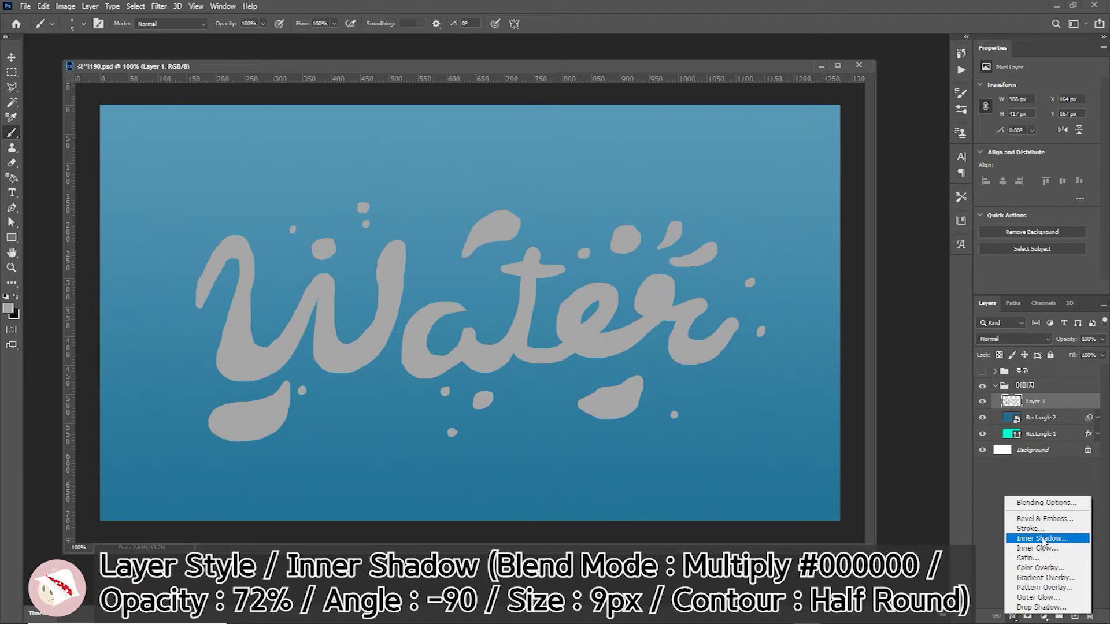
left_click(1010, 540)
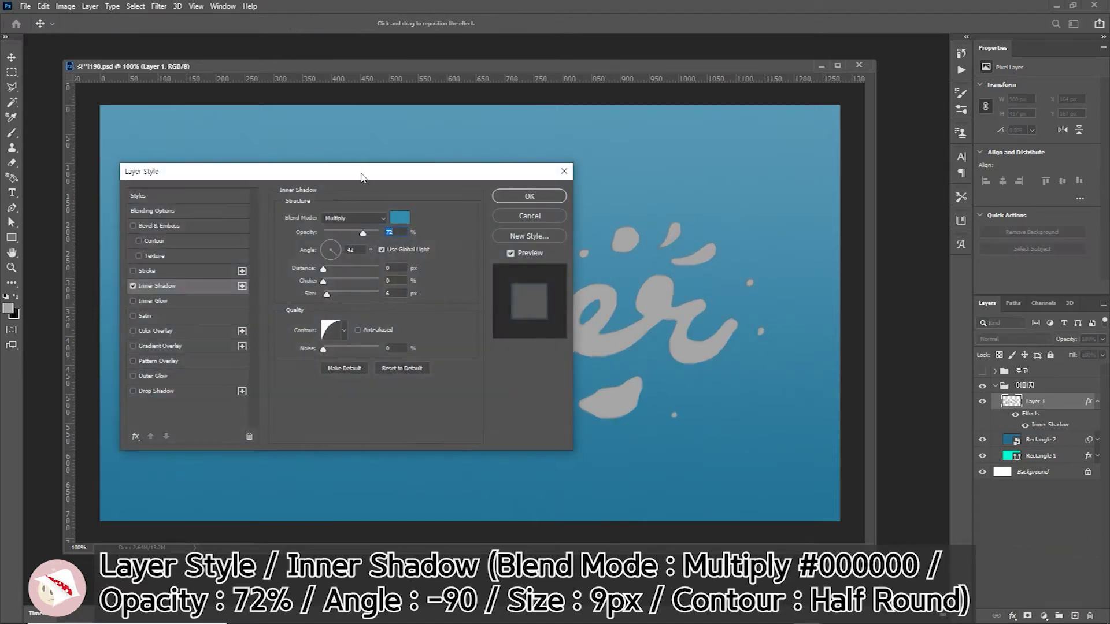
mouse_move(363, 173)
left_mouse_down()
mouse_move(804, 338)
mouse_move(795, 326)
left_mouse_up()
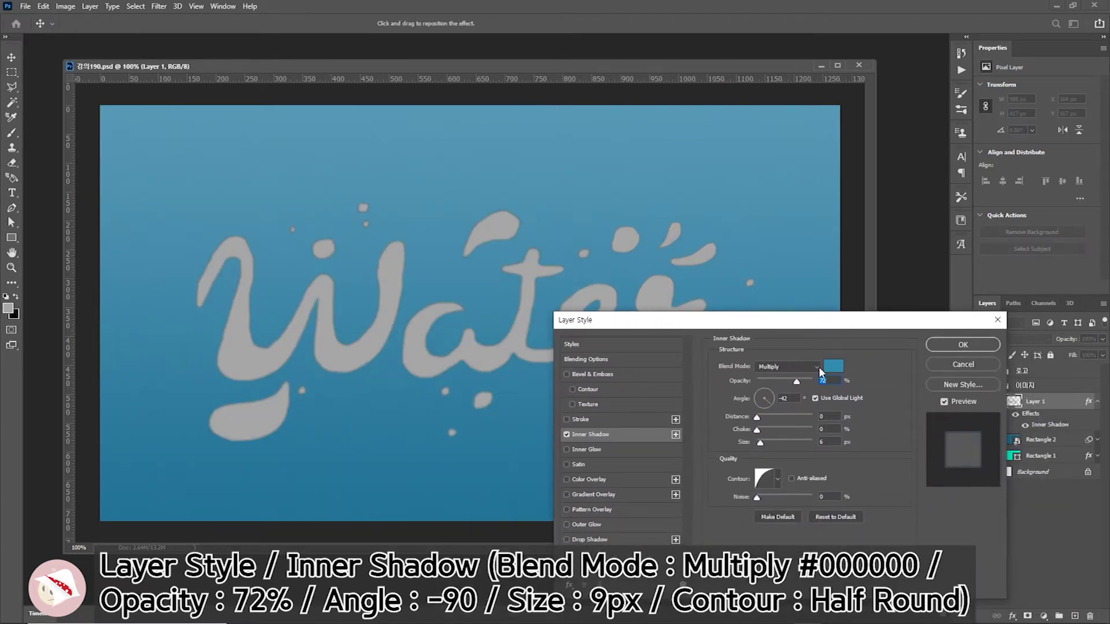
left_click(833, 366)
type("000000")
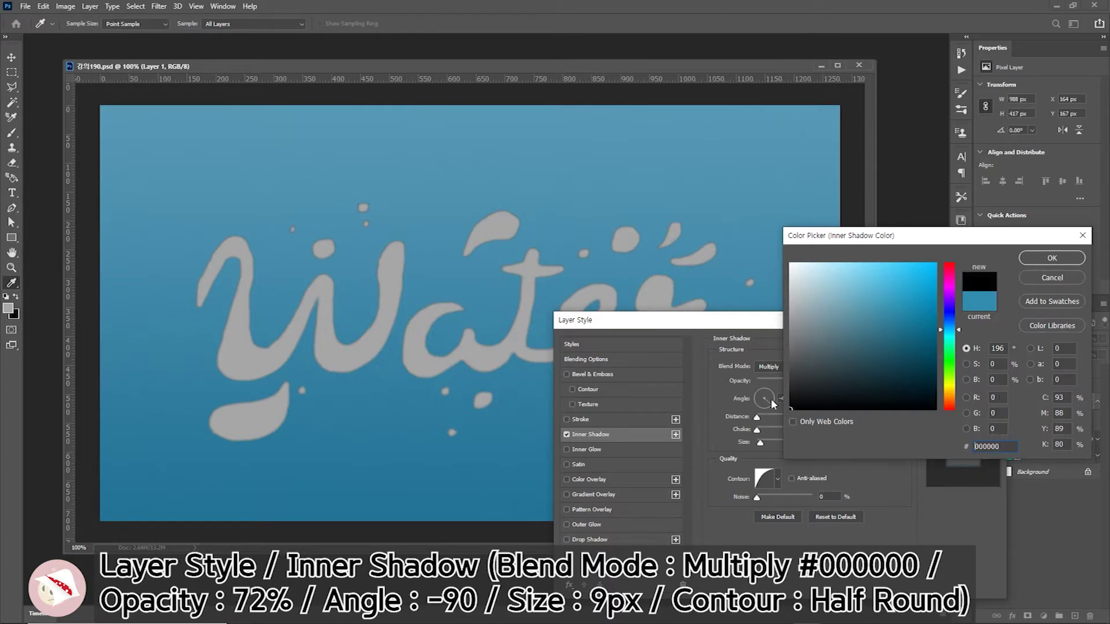
left_click(1053, 258)
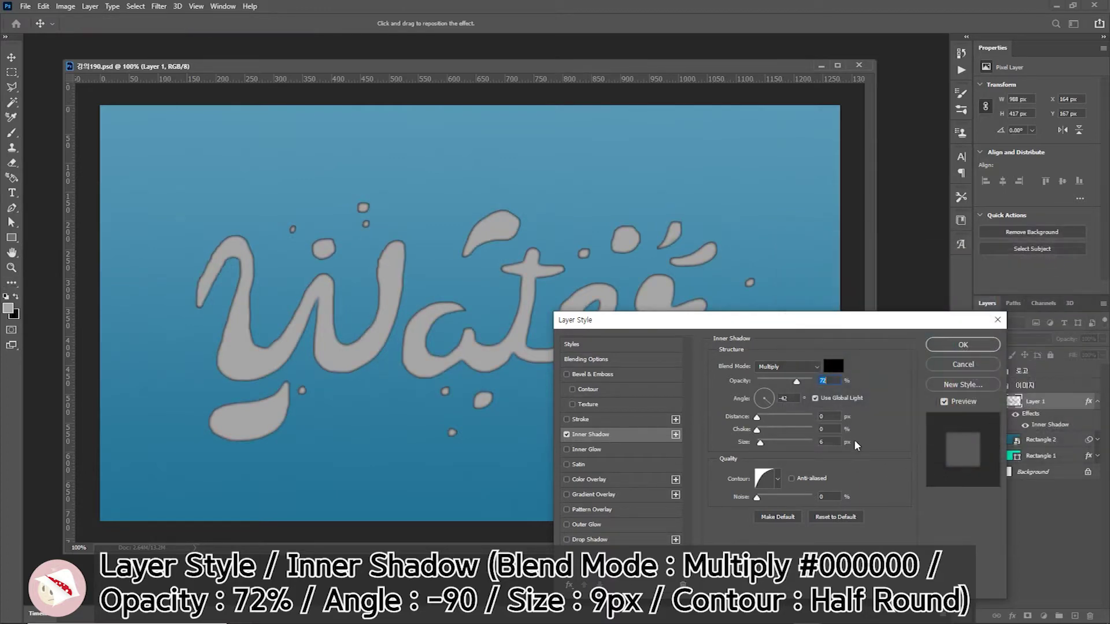
Step: Set the inner shadow size to 9 px and its angle to −90°
double_click(821, 443)
type("1")
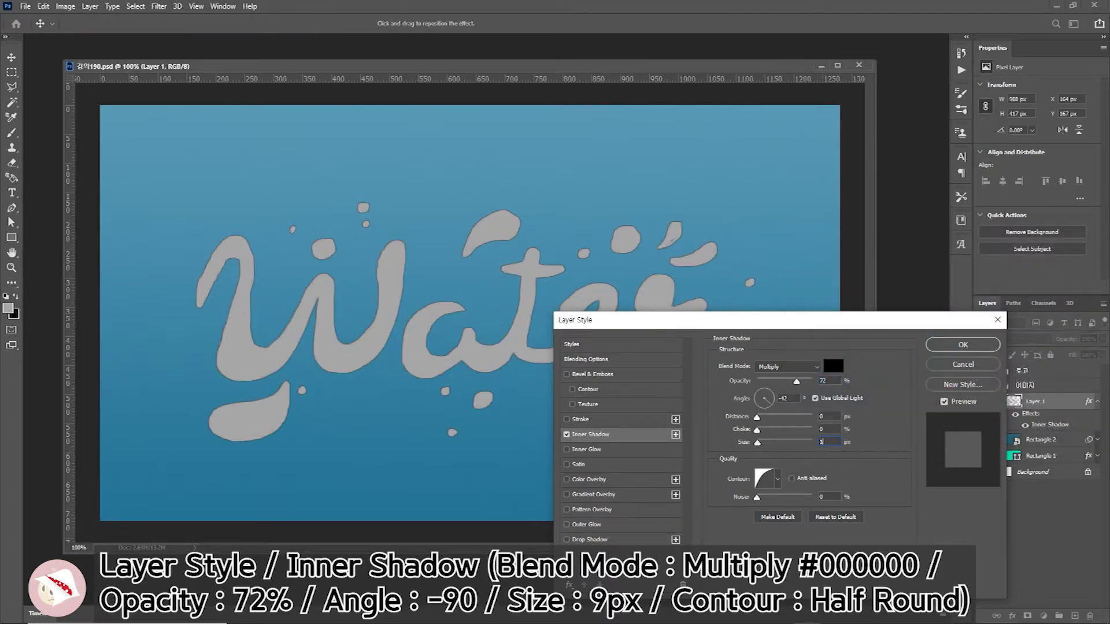
key("BackSpace")
type("9")
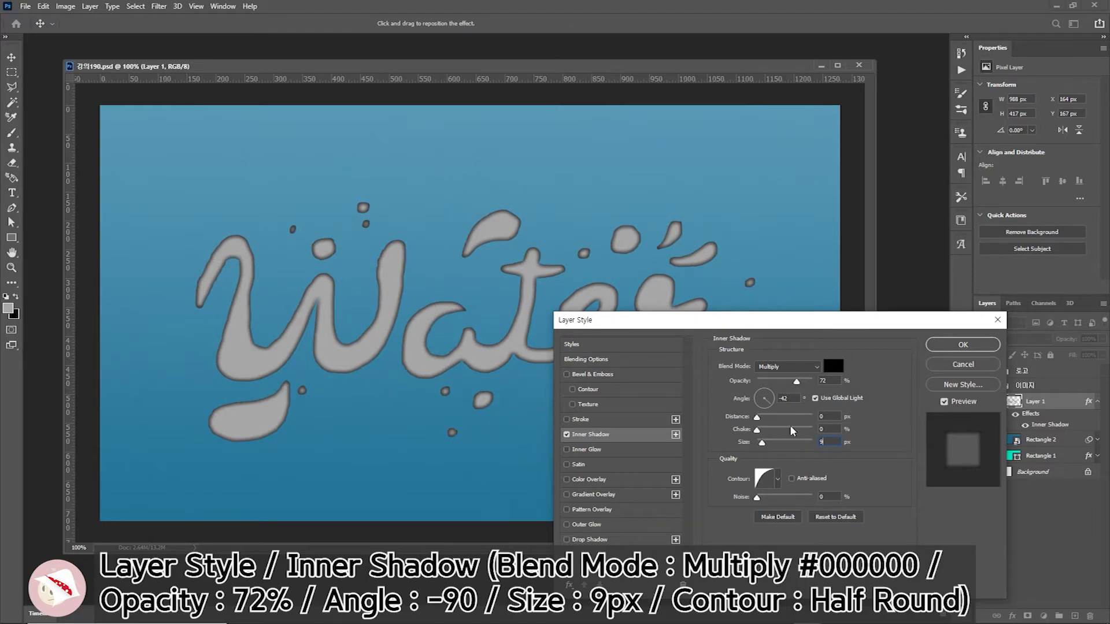
double_click(784, 398)
type("-90")
Step: Use the Half Round contour, apply the style, and duplicate Layer 1 as a backup
left_click(765, 483)
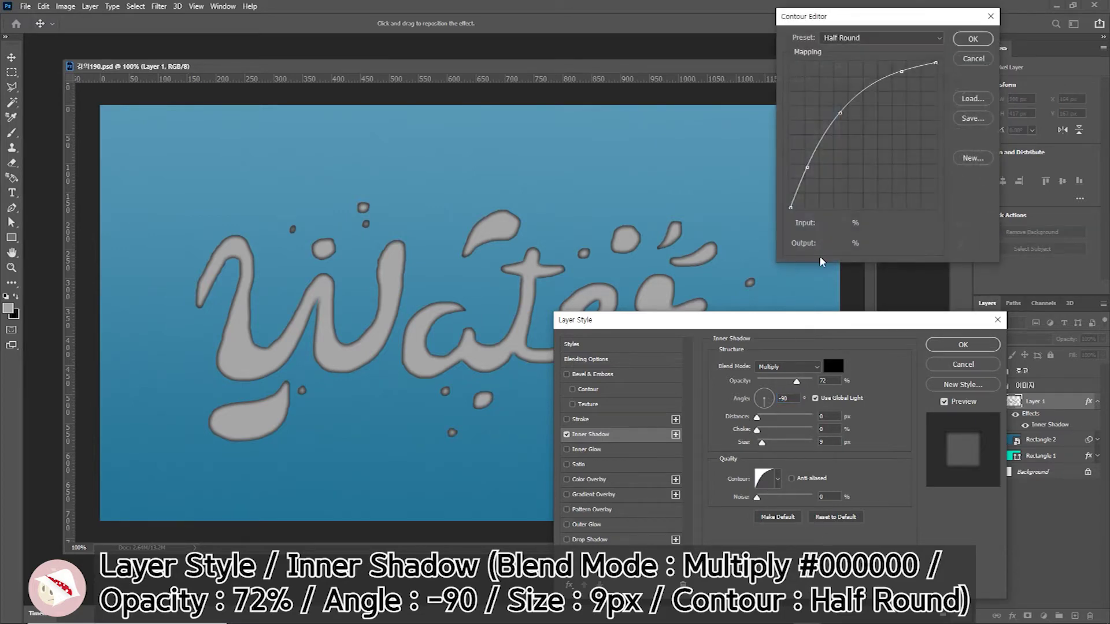
left_click_drag(893, 25, 778, 147)
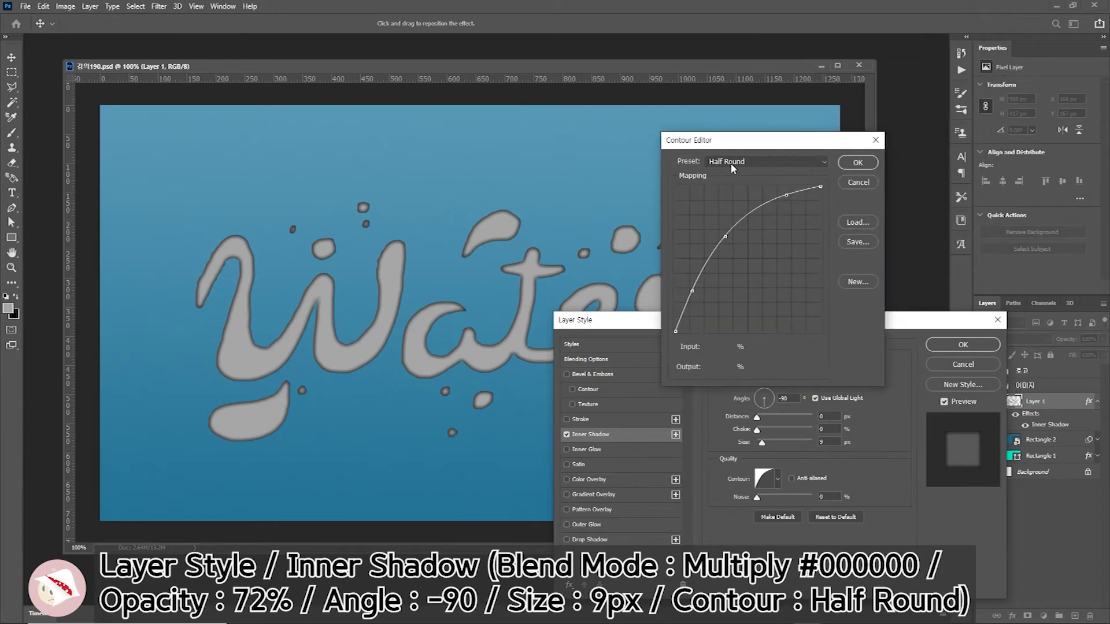
left_click(858, 163)
left_click(963, 345)
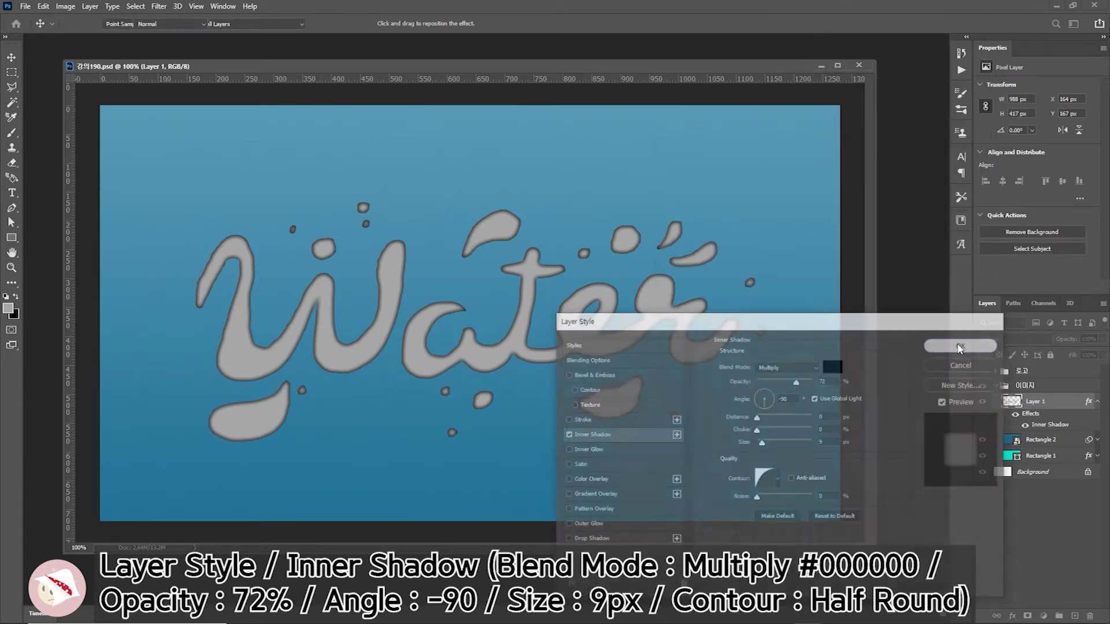
left_click(1098, 401)
left_click_drag(1035, 402, 1075, 616)
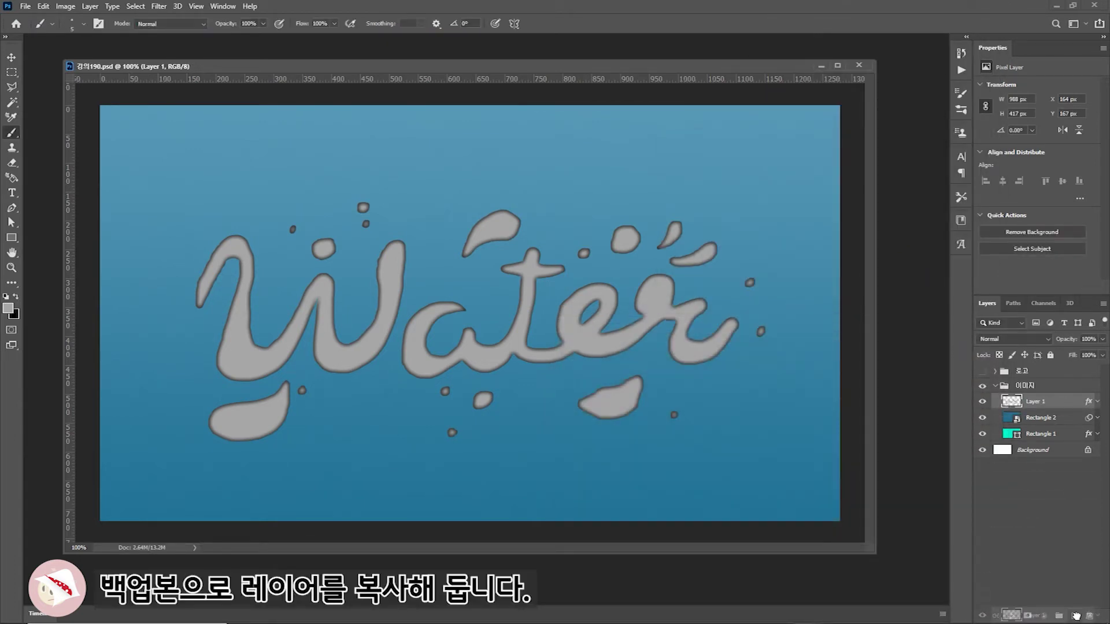
Step: Rasterize Layer 1 copy's layer style so the inner shadow becomes pixels
right_click(1045, 404)
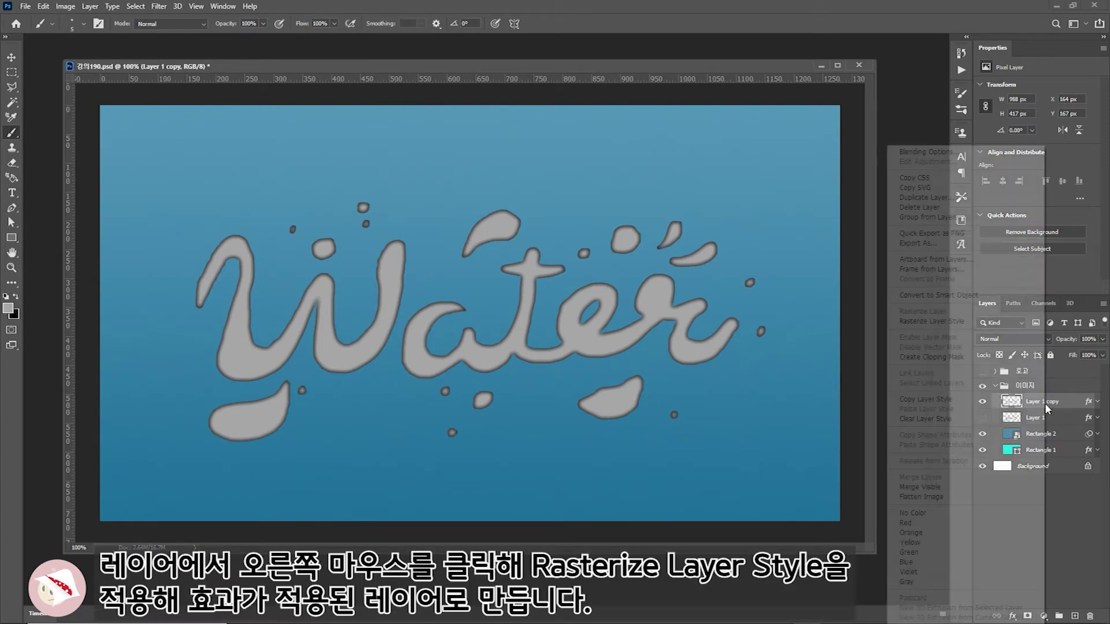
left_click(960, 321)
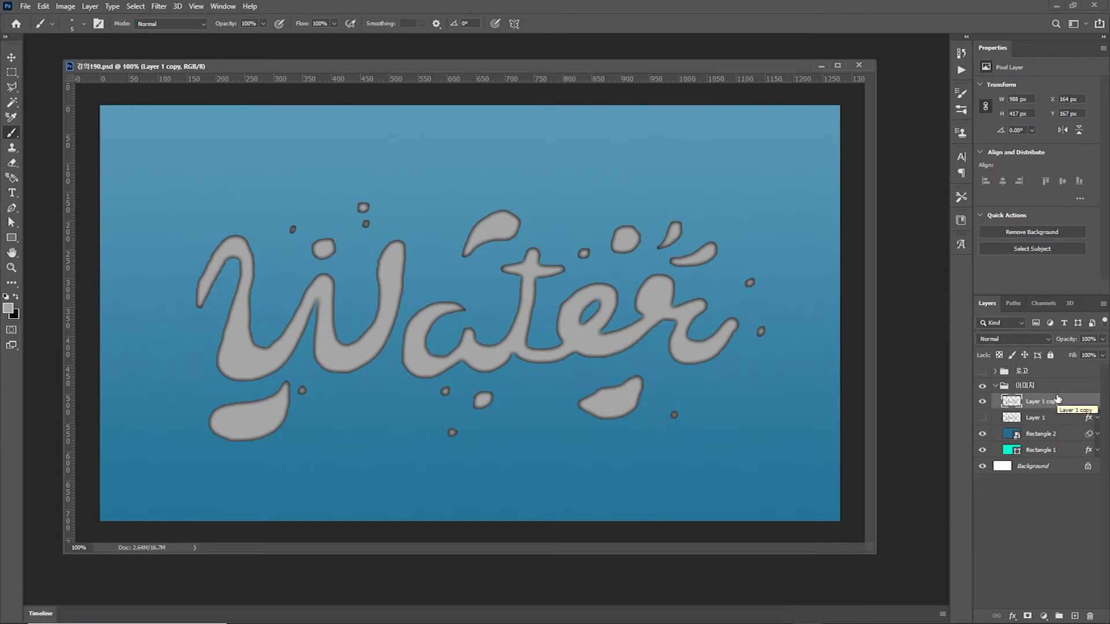
left_click(159, 6)
Step: Apply two stacked Chrome filters with Detail 3 and Smoothness 3 to Layer 1 copy
left_click(172, 52)
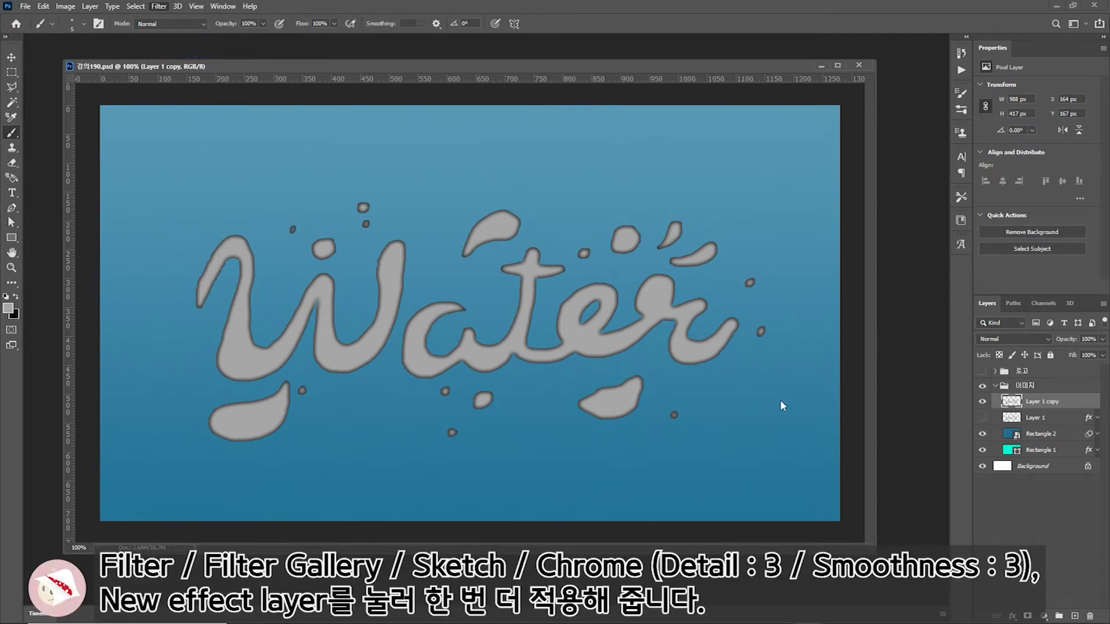
type("5")
left_click(983, 117)
type("5")
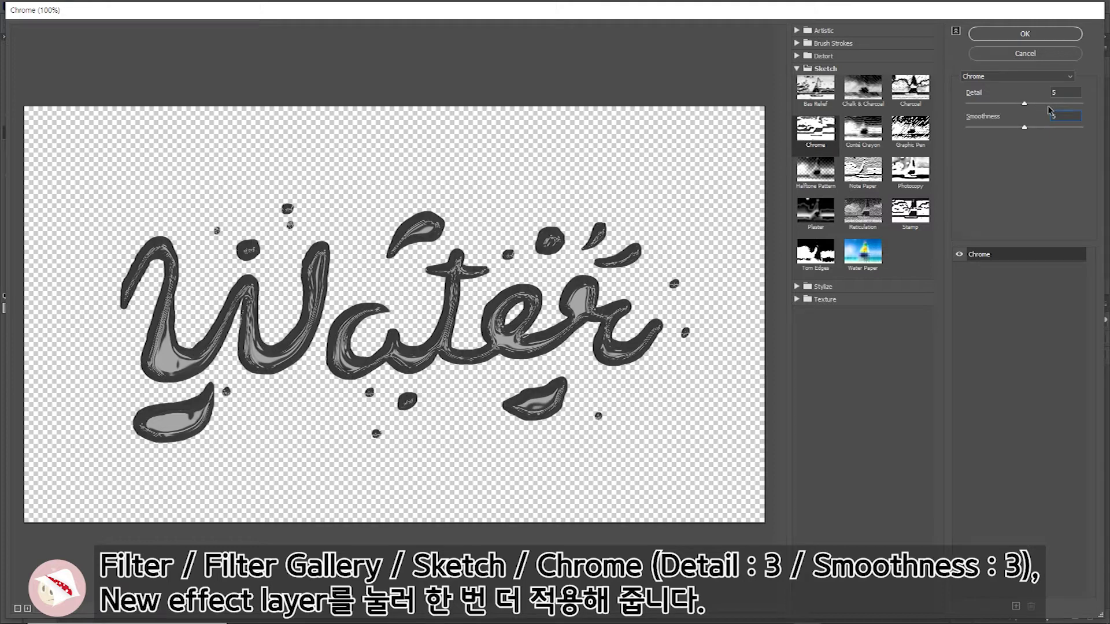
mouse_move(1024, 104)
left_mouse_down()
mouse_move(1090, 105)
mouse_move(992, 107)
left_mouse_up()
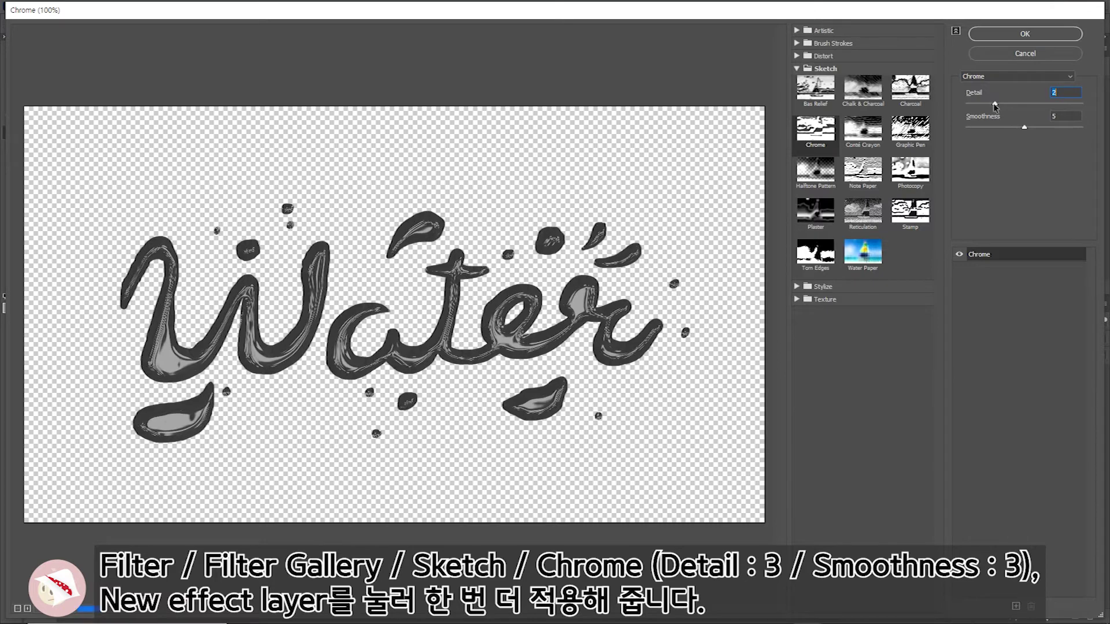
left_click_drag(991, 107, 997, 105)
left_click_drag(1025, 124, 1001, 121)
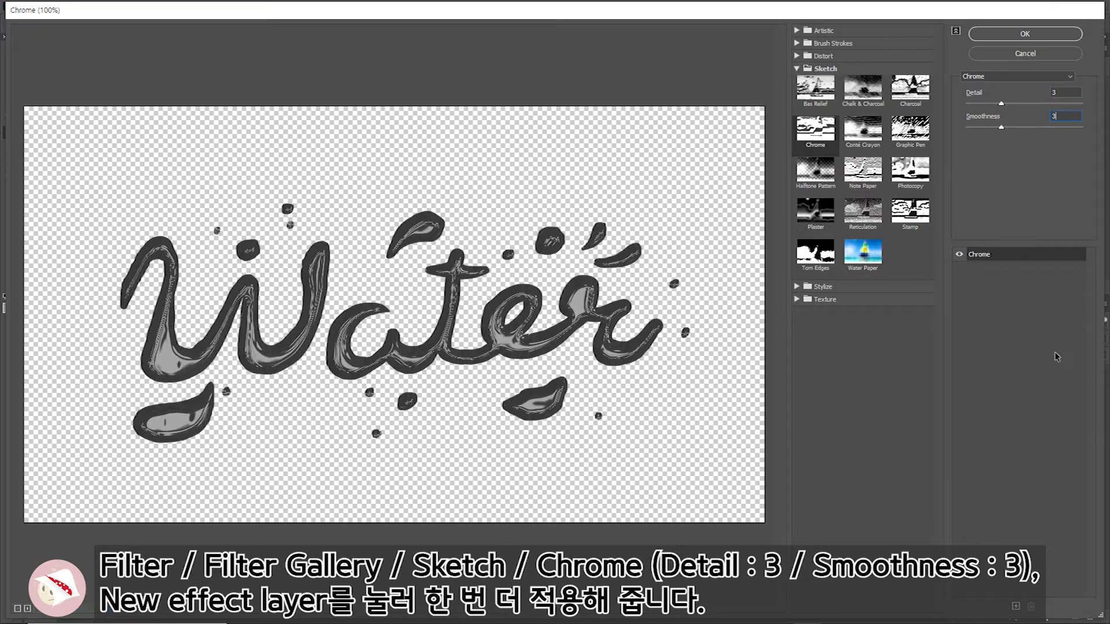
left_click(1016, 606)
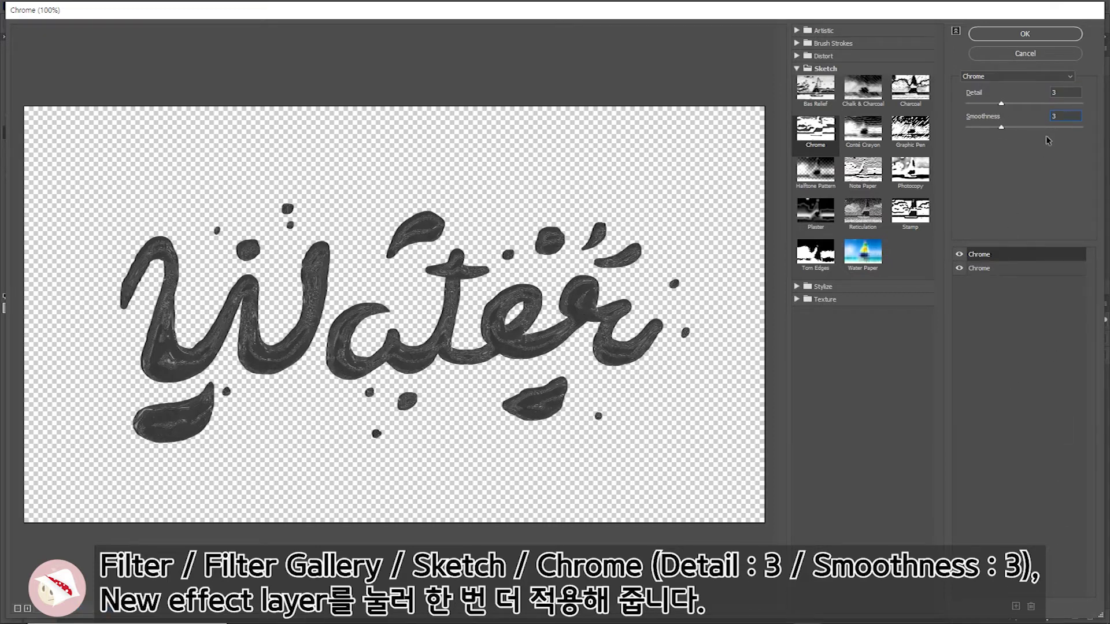
left_click(1042, 35)
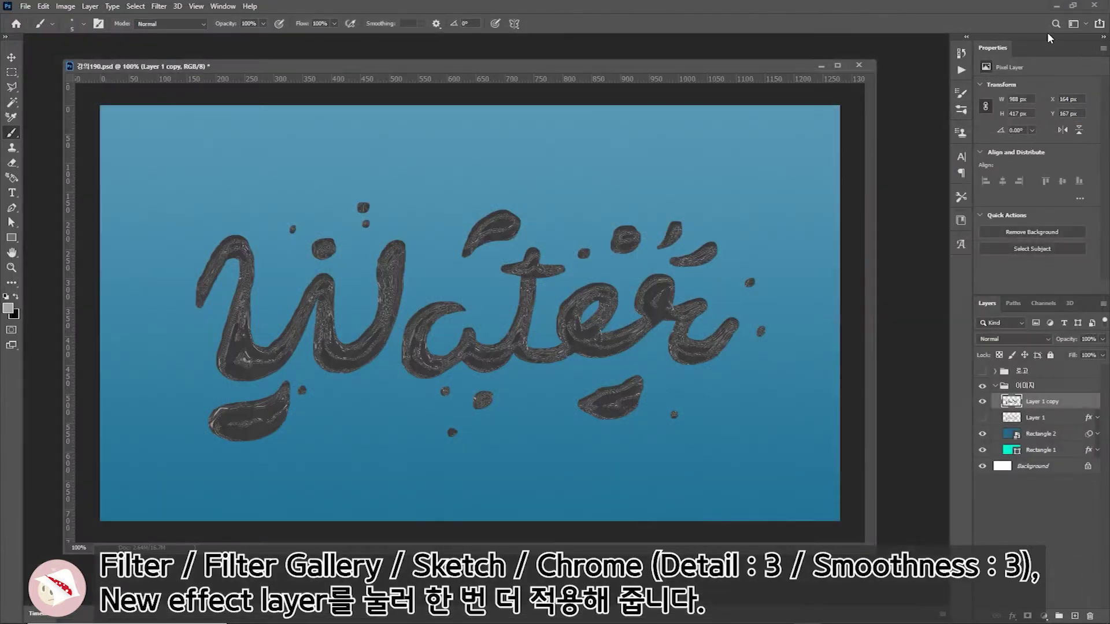
left_click(66, 6)
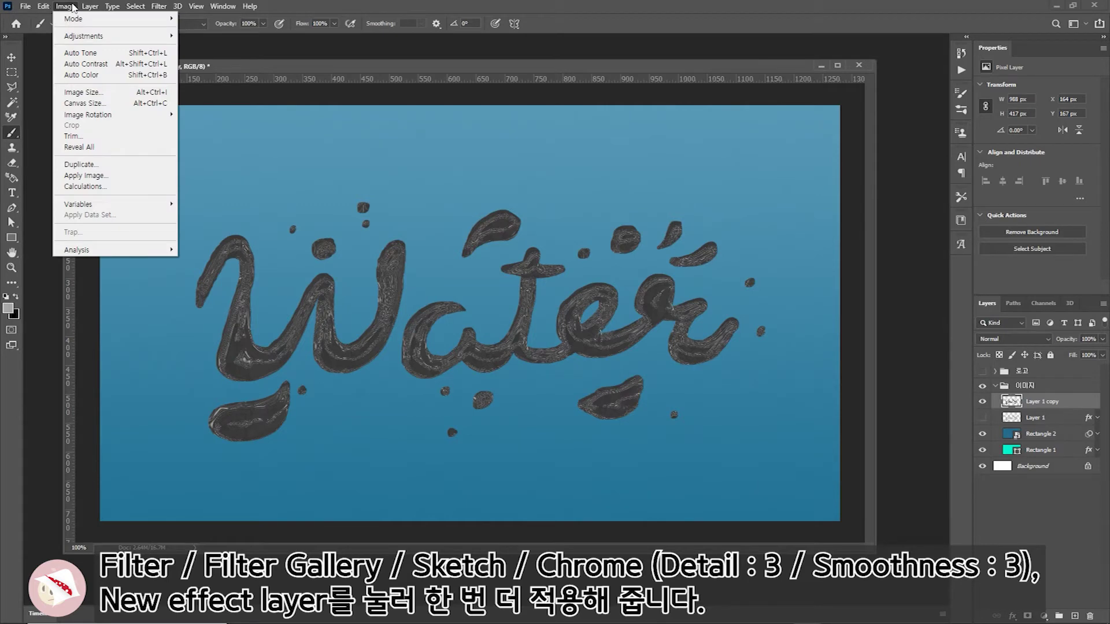
mouse_move(85, 36)
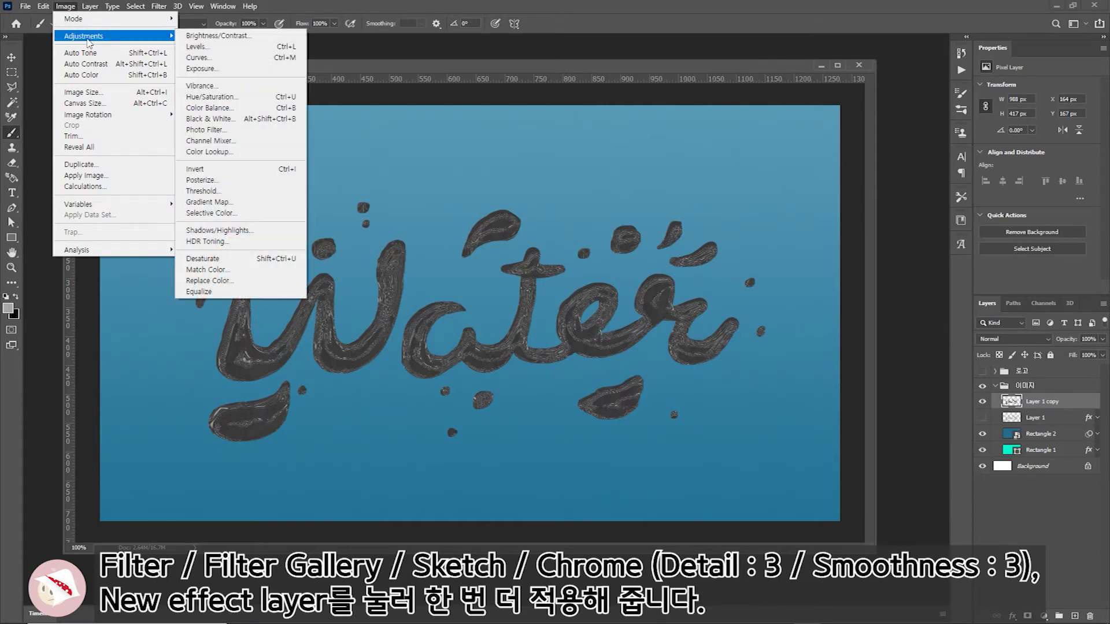
Step: Set Levels input black point to 75 and white point to 150
left_click(200, 46)
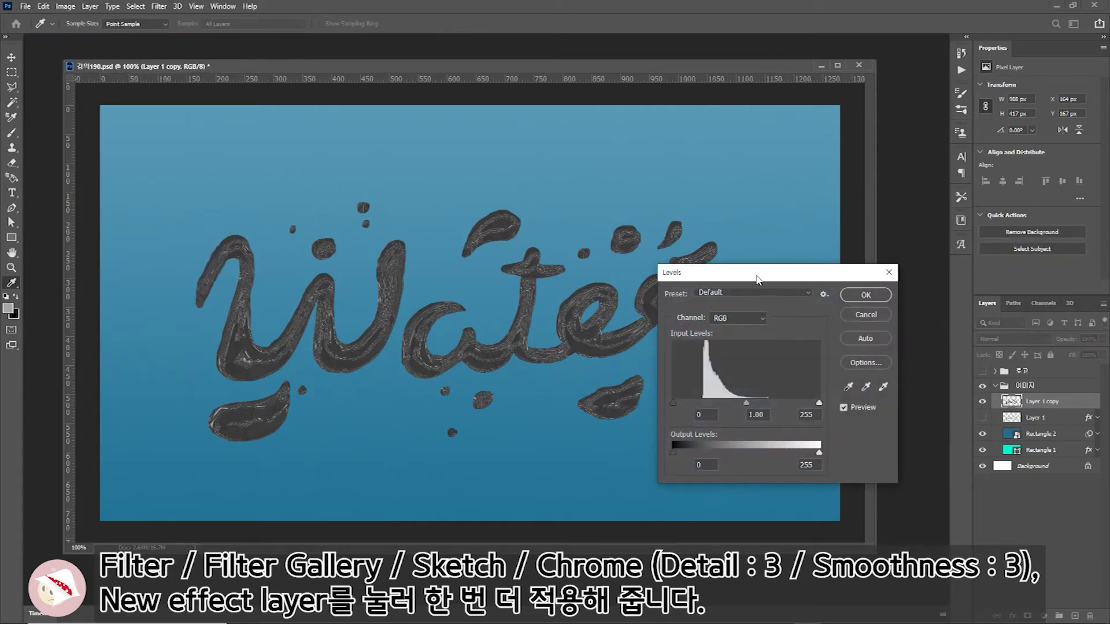
left_click_drag(758, 279, 831, 297)
left_click_drag(745, 421, 783, 421)
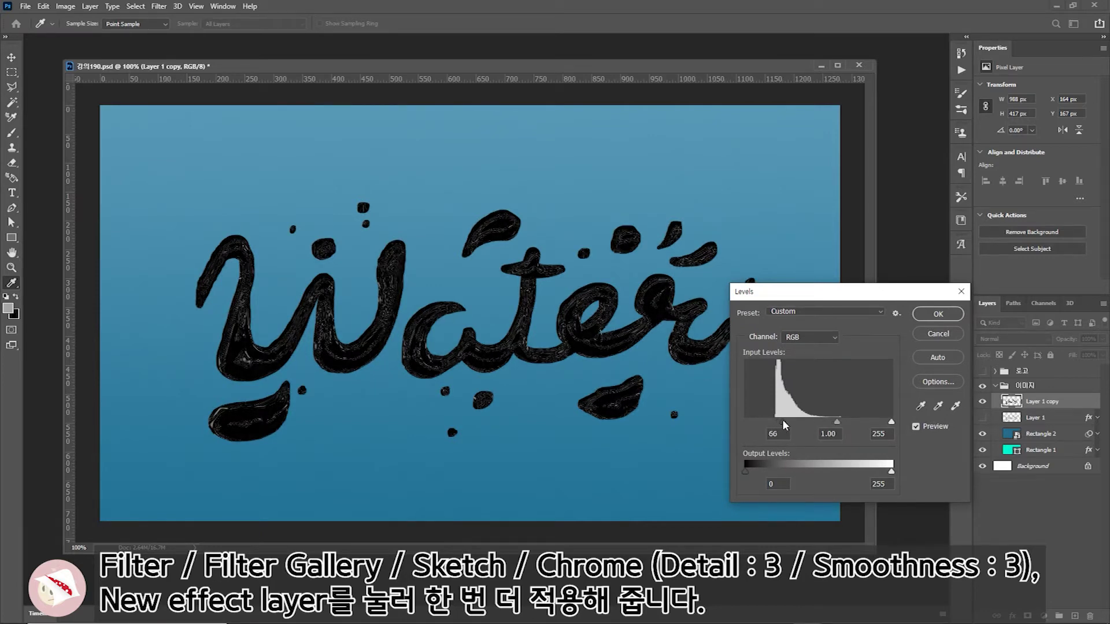
type("75")
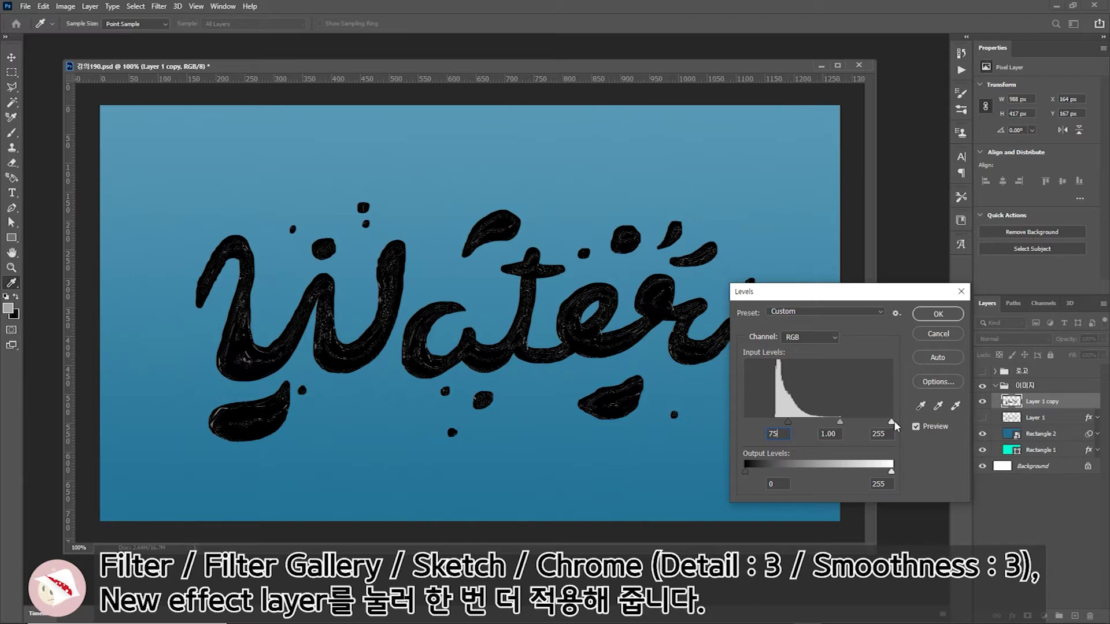
left_click_drag(893, 422, 841, 425)
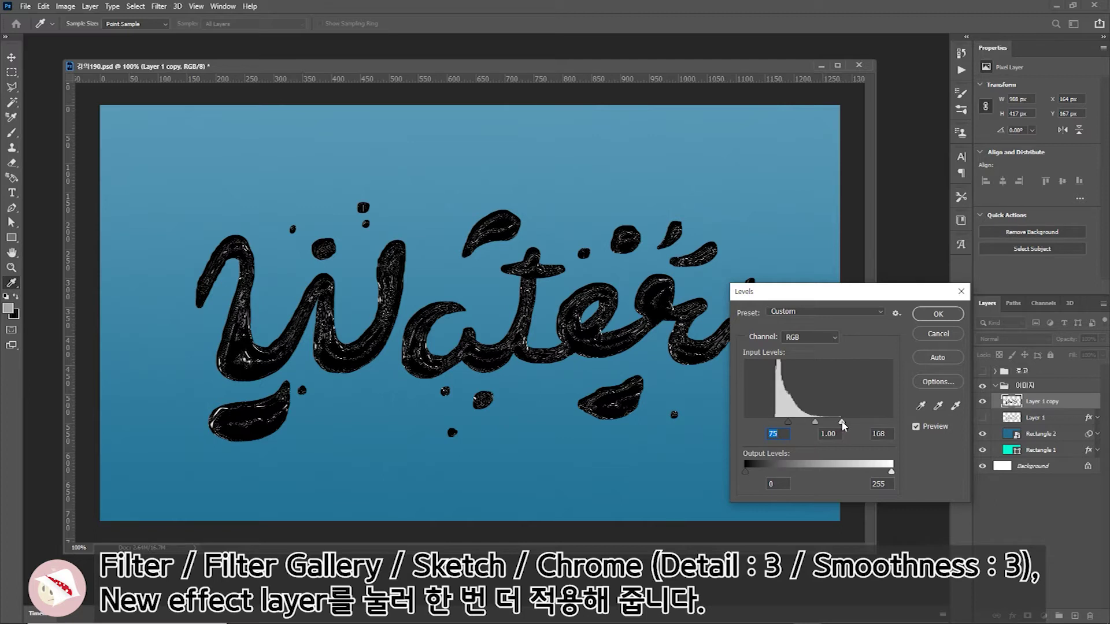
type("150")
Step: Apply the Levels and switch Layer 1 copy's blend mode to Screen
left_click(939, 314)
key("b")
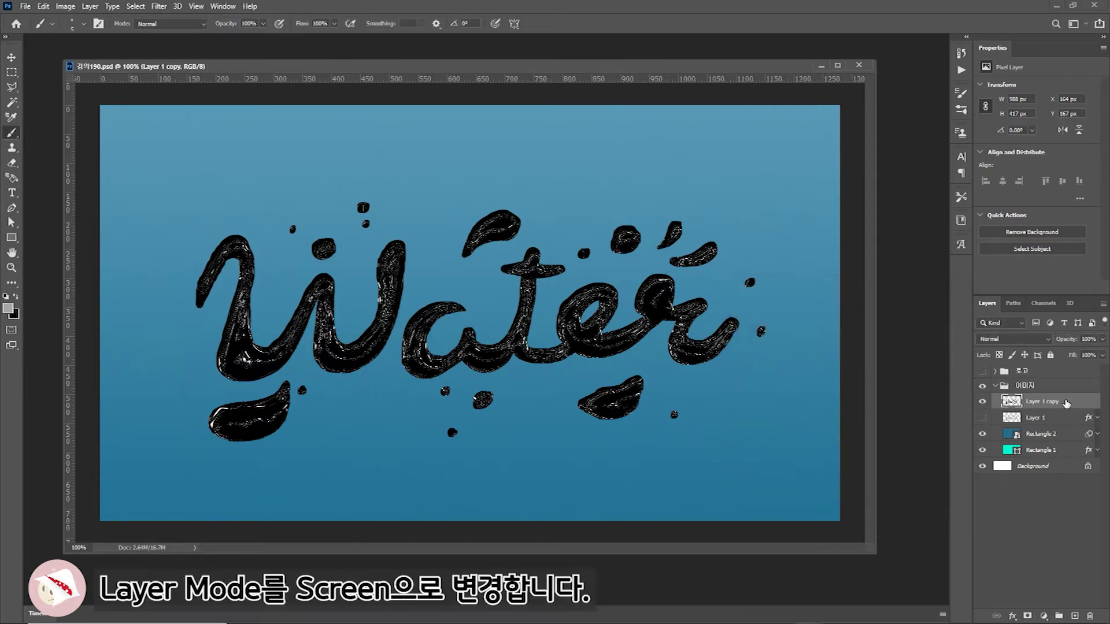
left_click(1022, 340)
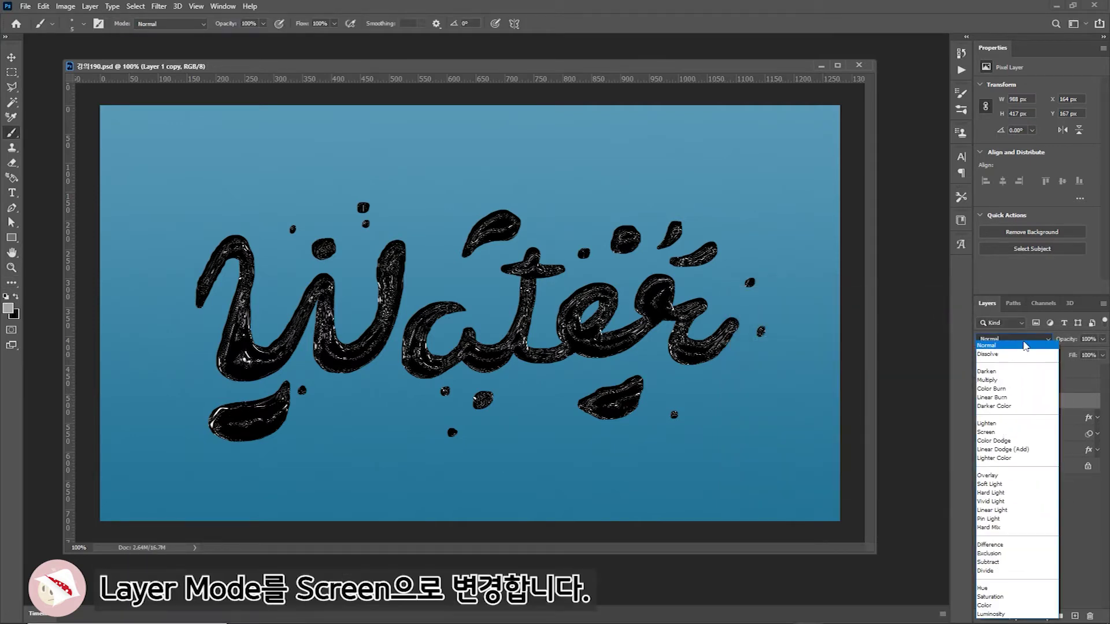
left_click(1006, 432)
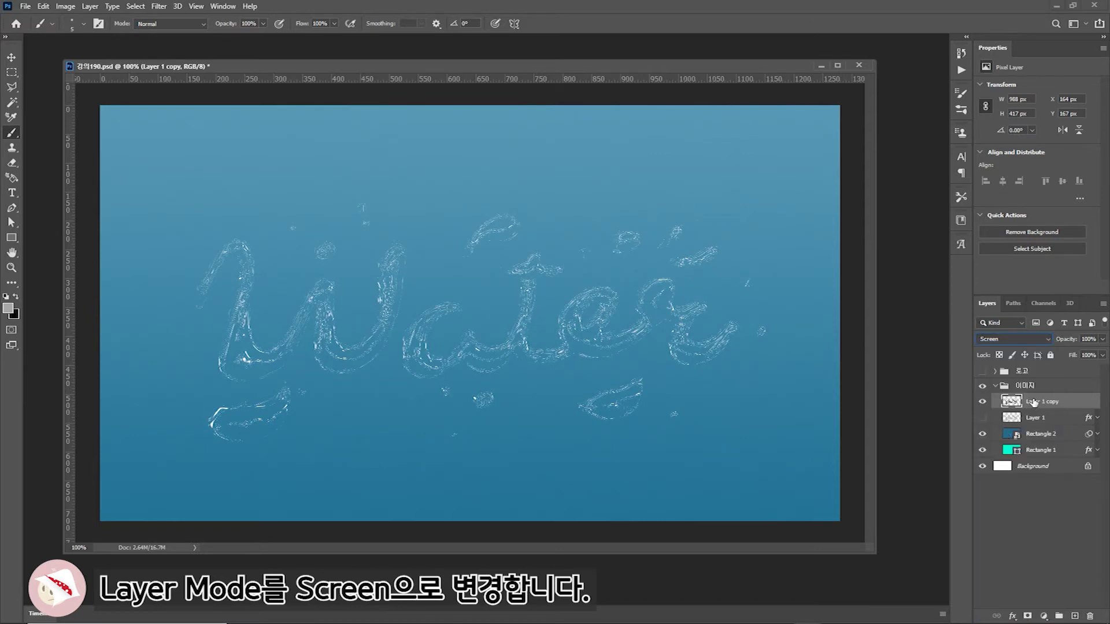
left_click(1013, 616)
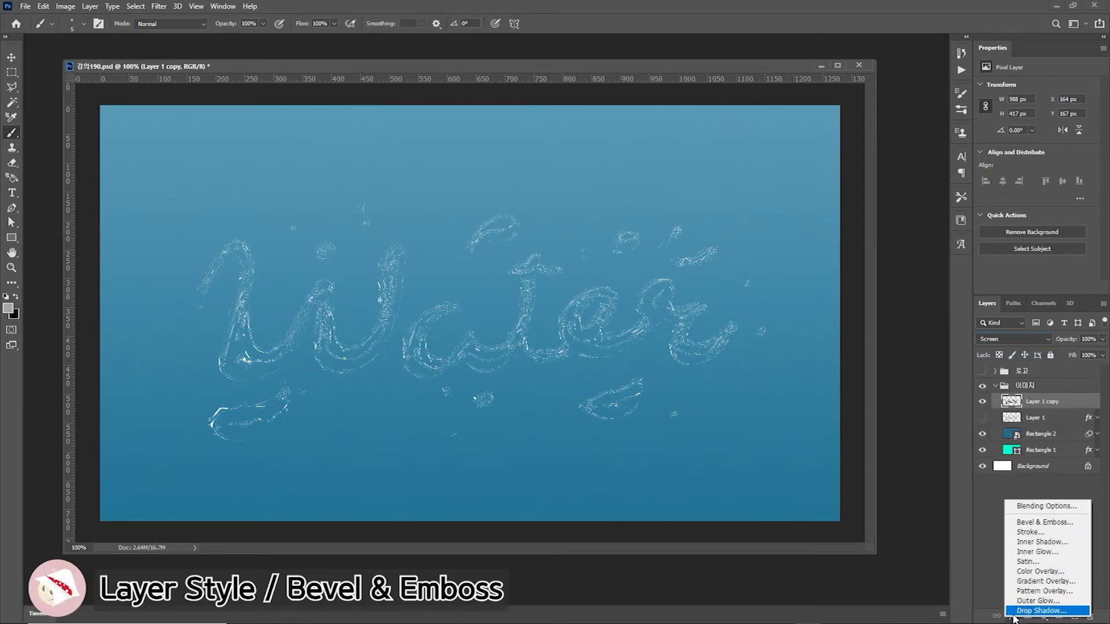
Step: Add Bevel & Emboss at −42° angle with Ring - Double gloss, white highlight and black shadow
left_click(1045, 522)
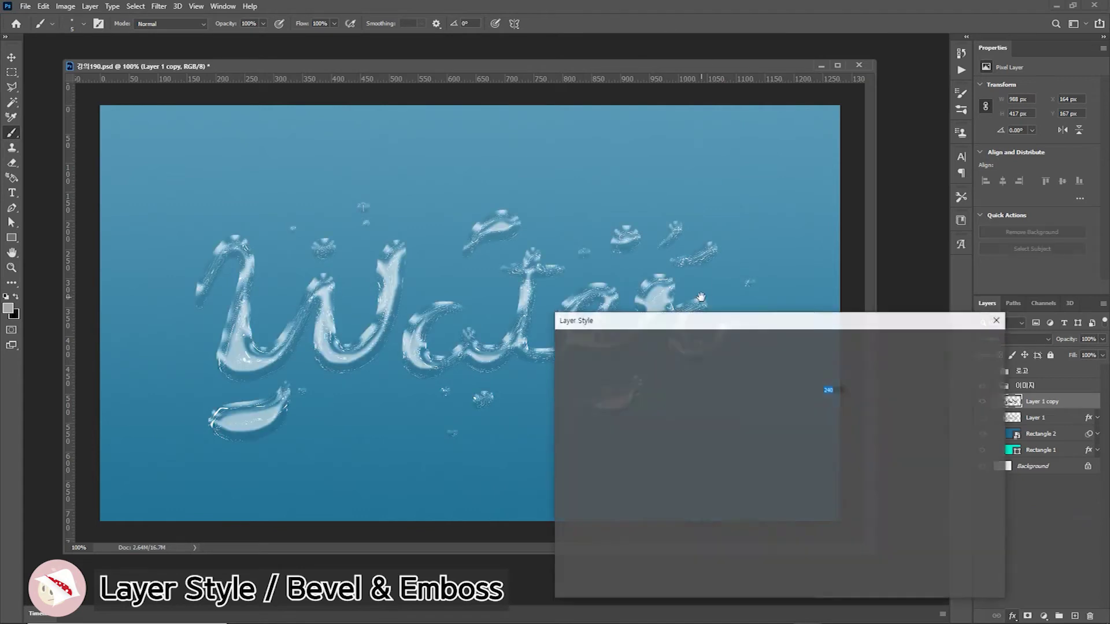
mouse_move(751, 318)
left_mouse_down()
mouse_move(895, 304)
mouse_move(766, 312)
left_mouse_up()
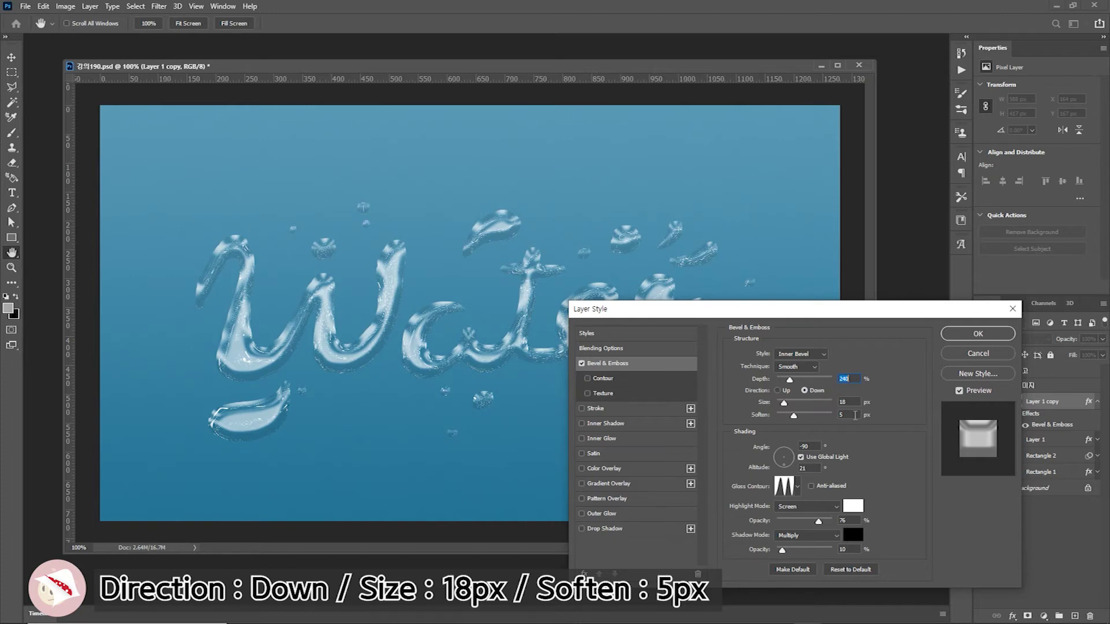
left_click(803, 446)
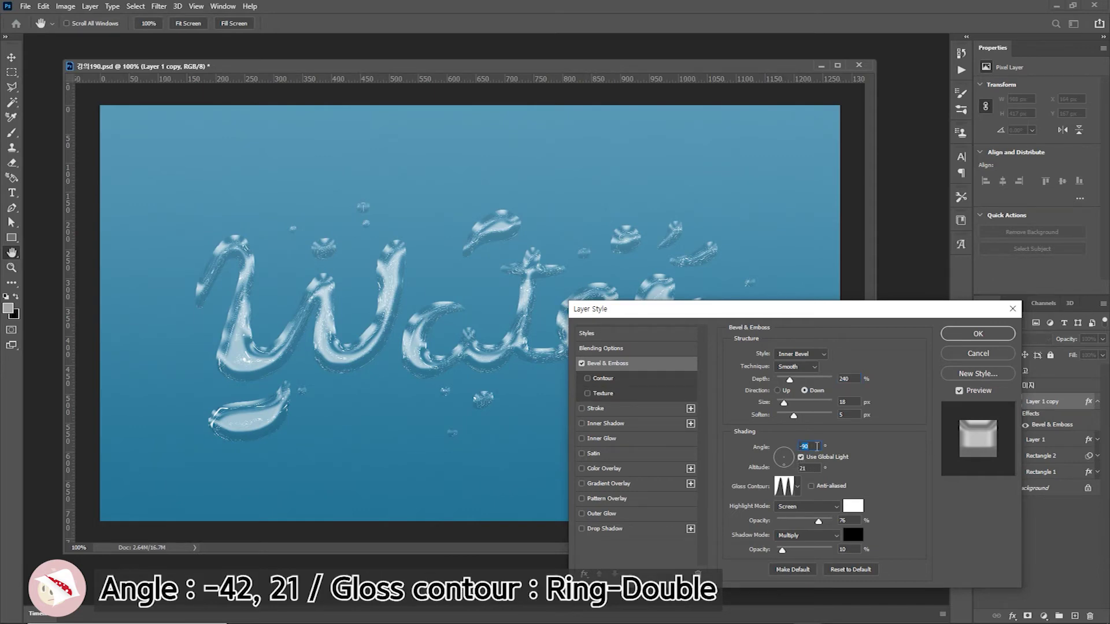
type("-42")
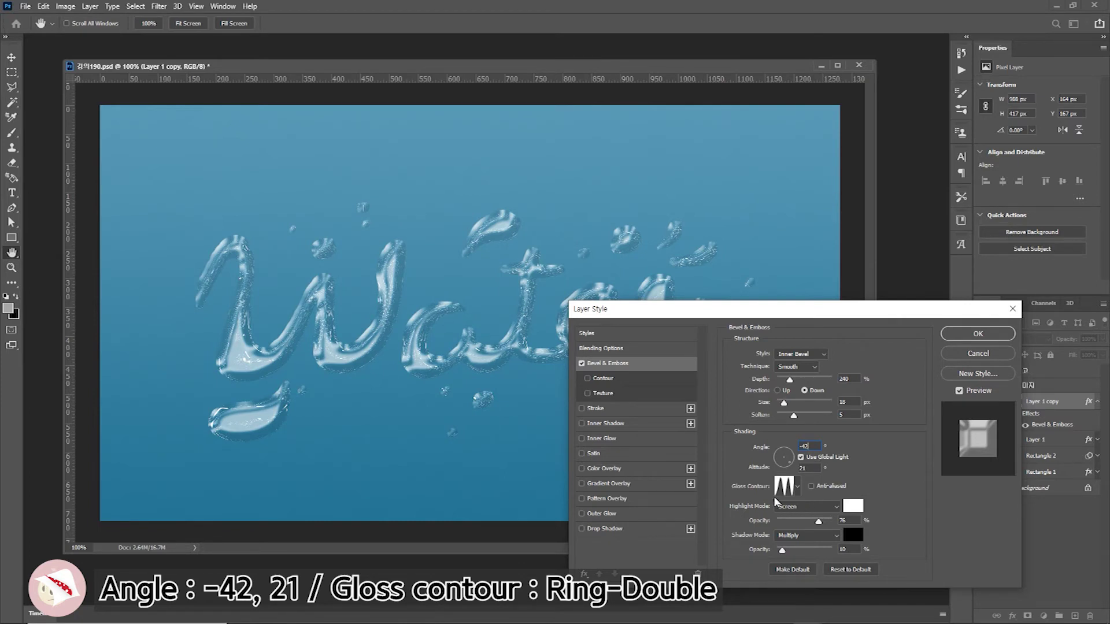
left_click(784, 486)
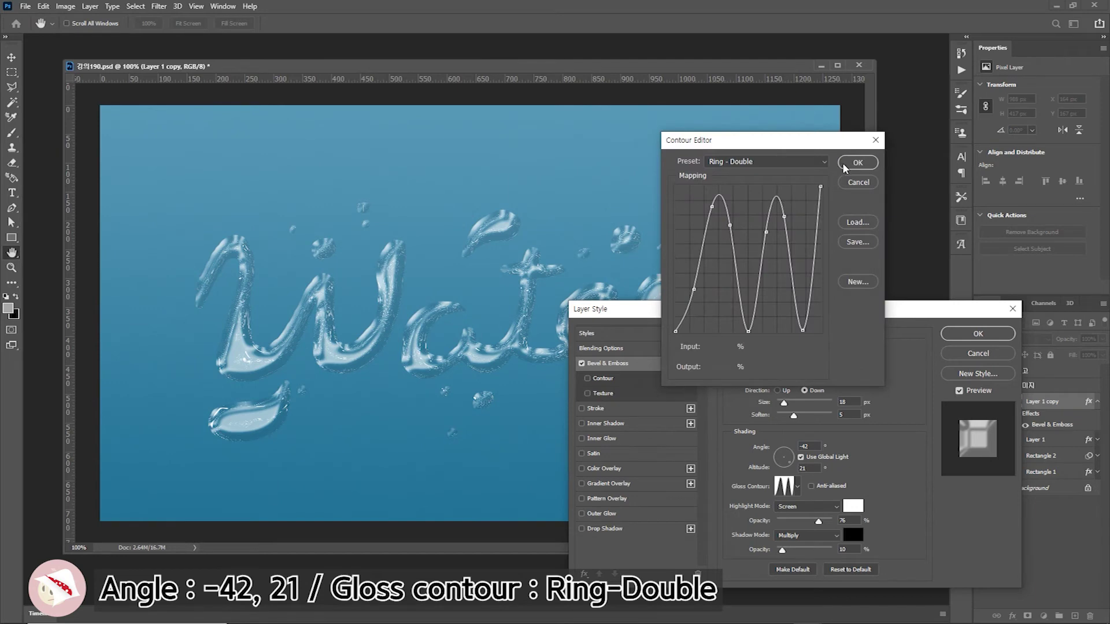
left_click(857, 163)
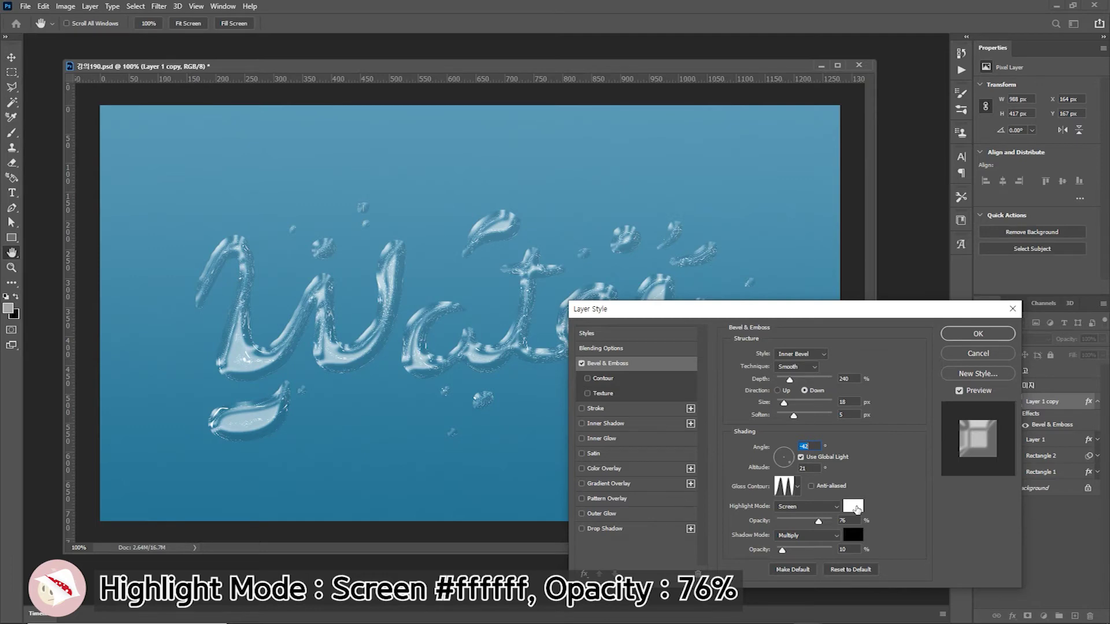
left_click(852, 506)
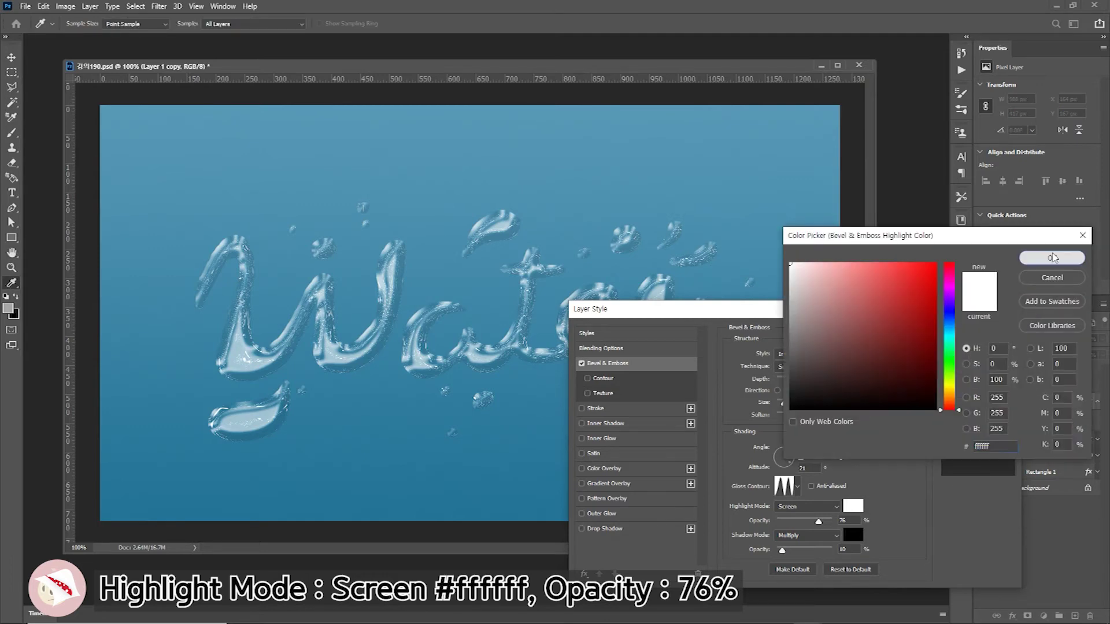
left_click(1052, 258)
left_click(853, 535)
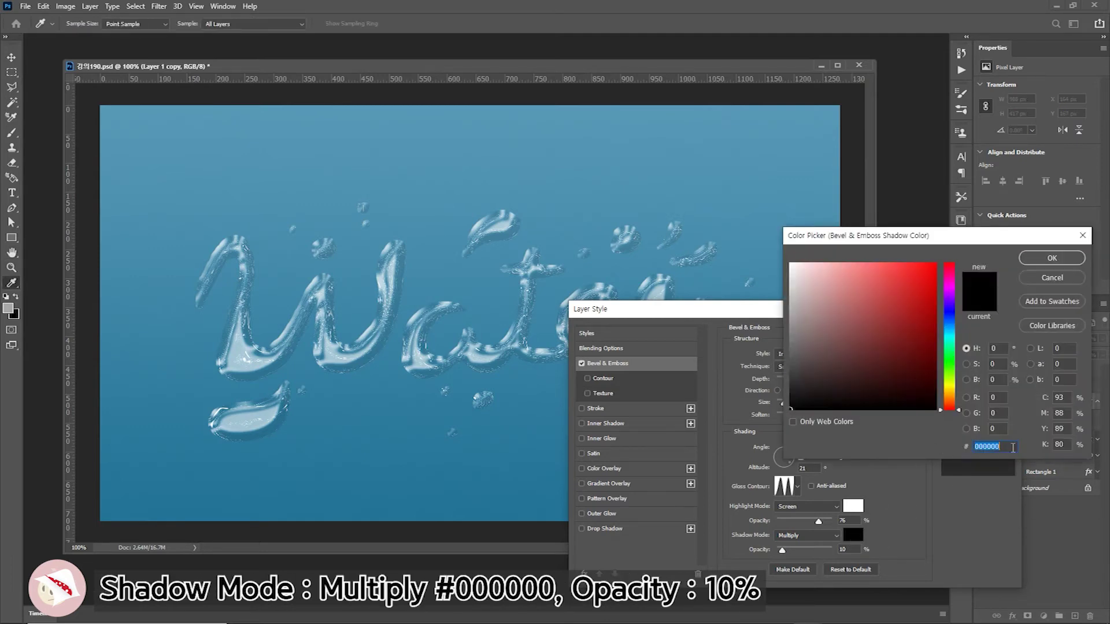
left_click(1052, 258)
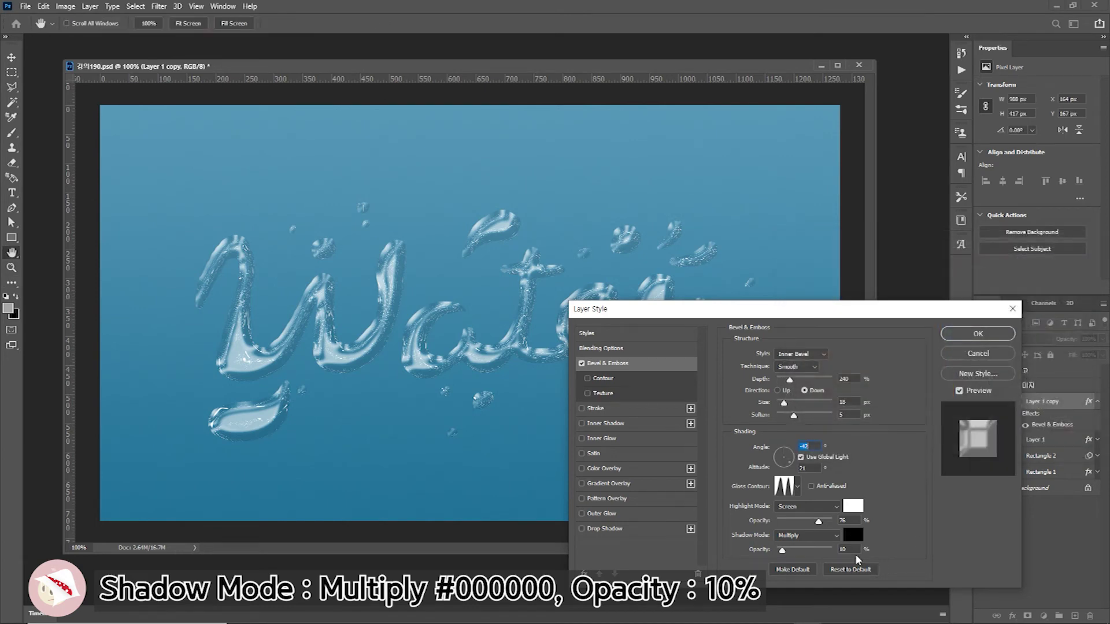
Step: Enable an Inner Shadow in #328dae with 6 px size and Half Round contour
left_click(609, 426)
left_click(854, 355)
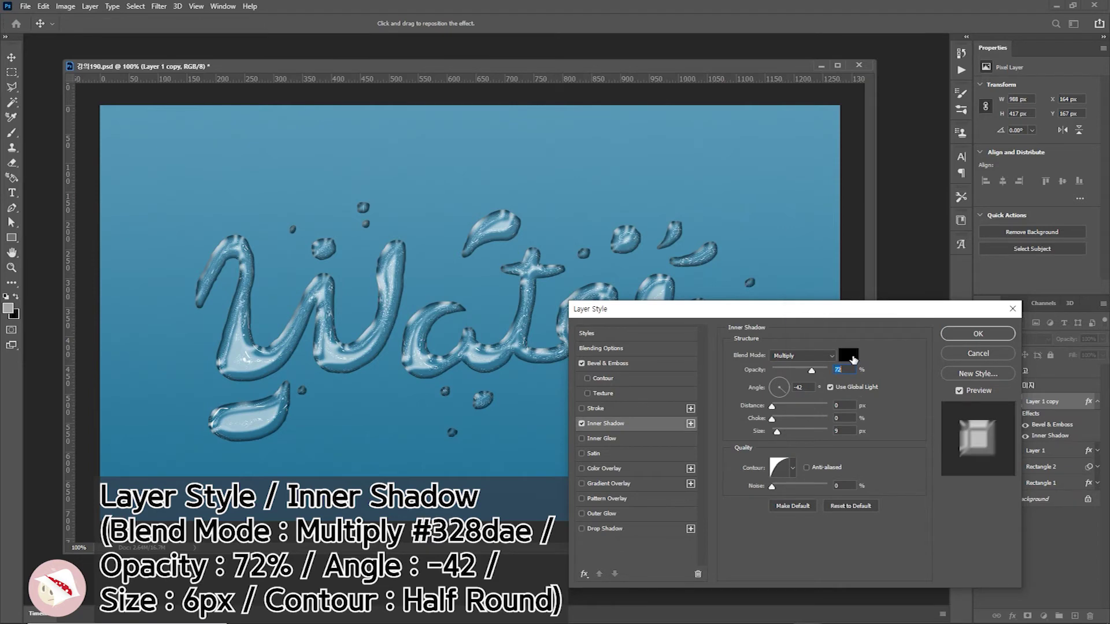
type("328dae")
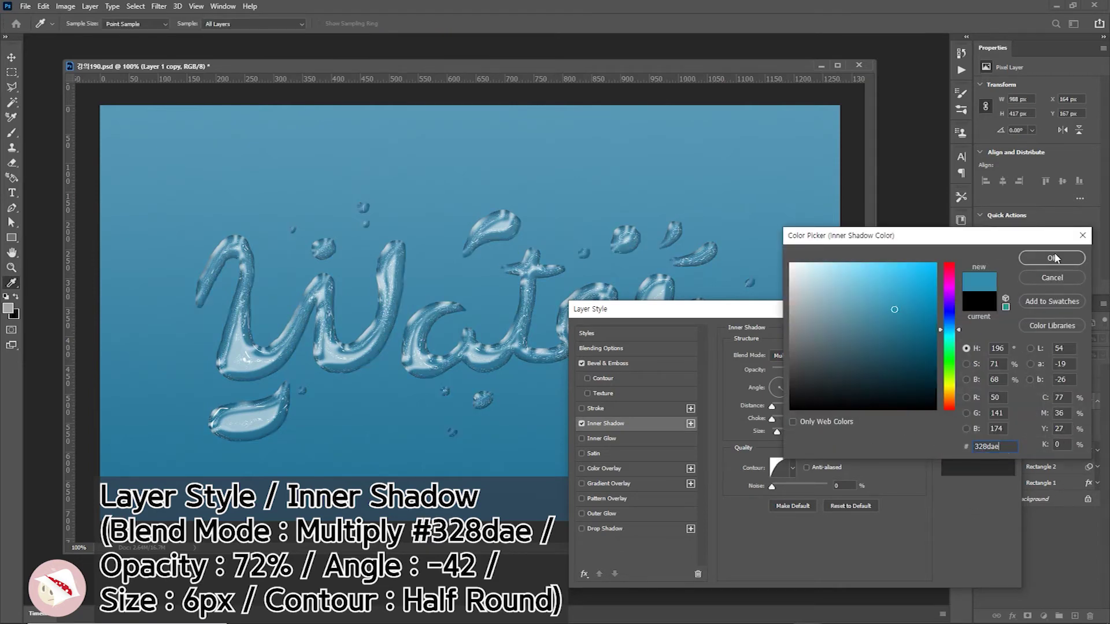
left_click(1054, 258)
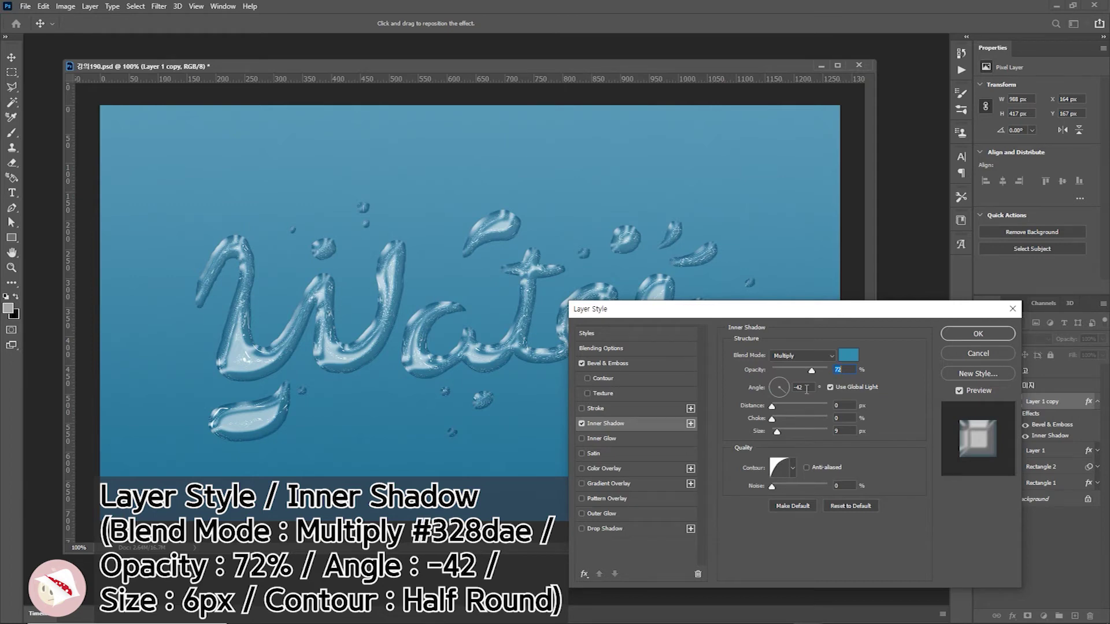
left_click(844, 431)
type("6")
left_click(779, 473)
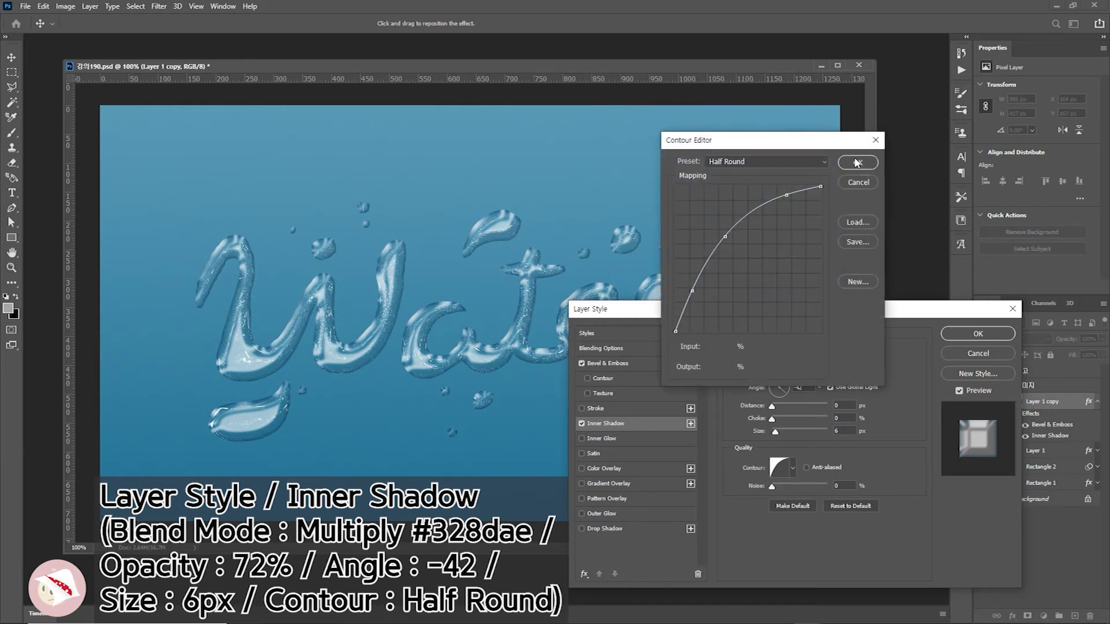
left_click(858, 163)
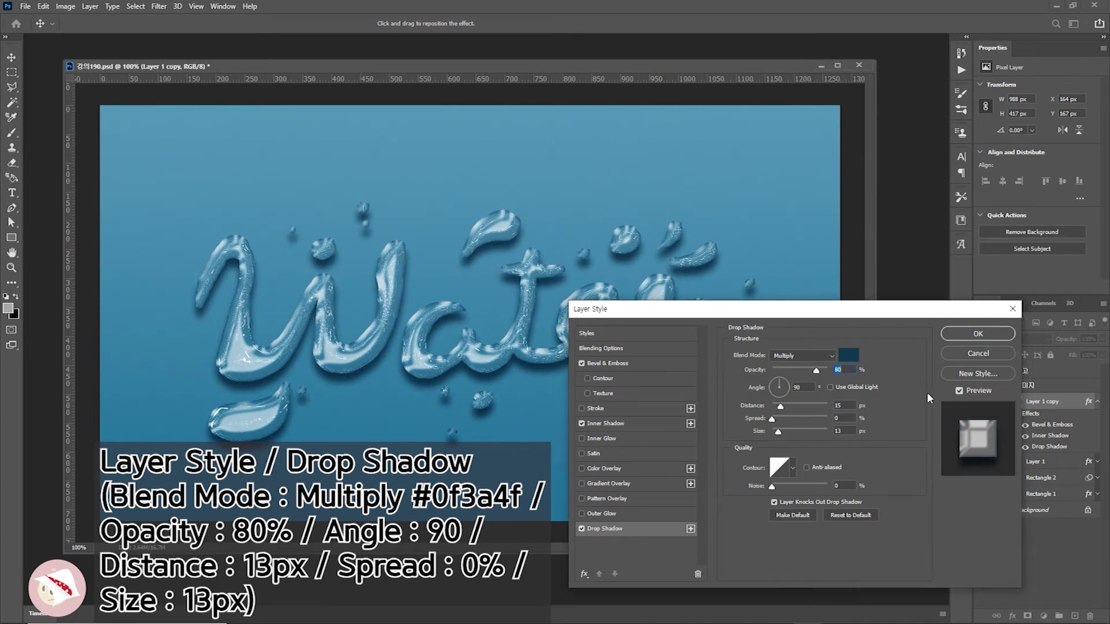
Step: Give the drop shadow colour #0f3a4f, 80% opacity, 90°, 13 px, and apply the style
left_click(848, 357)
type("0f3a4f")
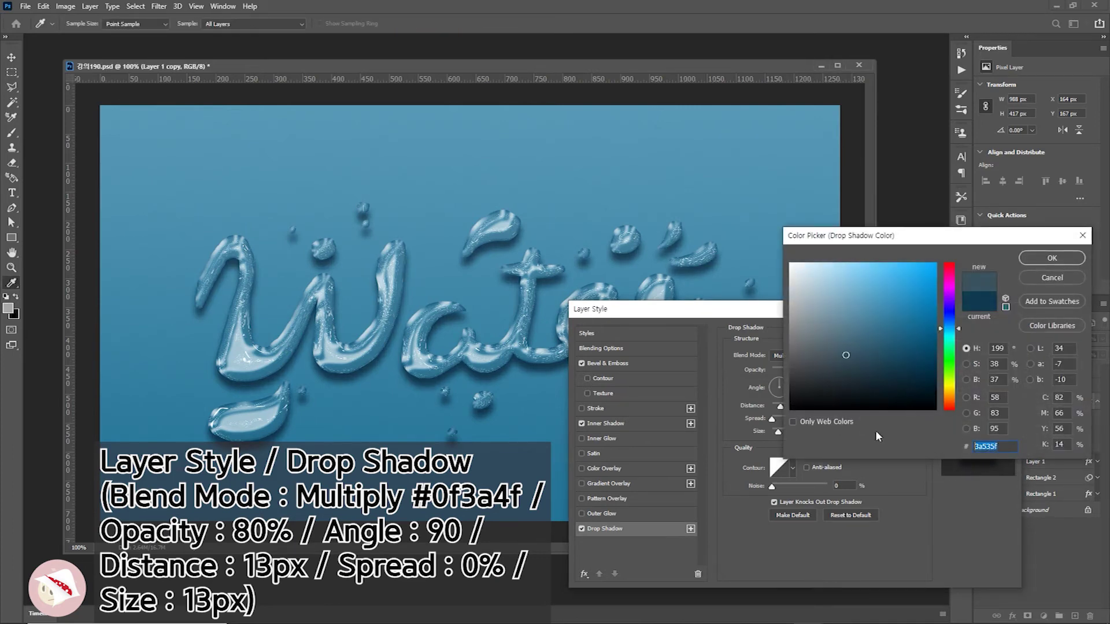
left_click(1064, 260)
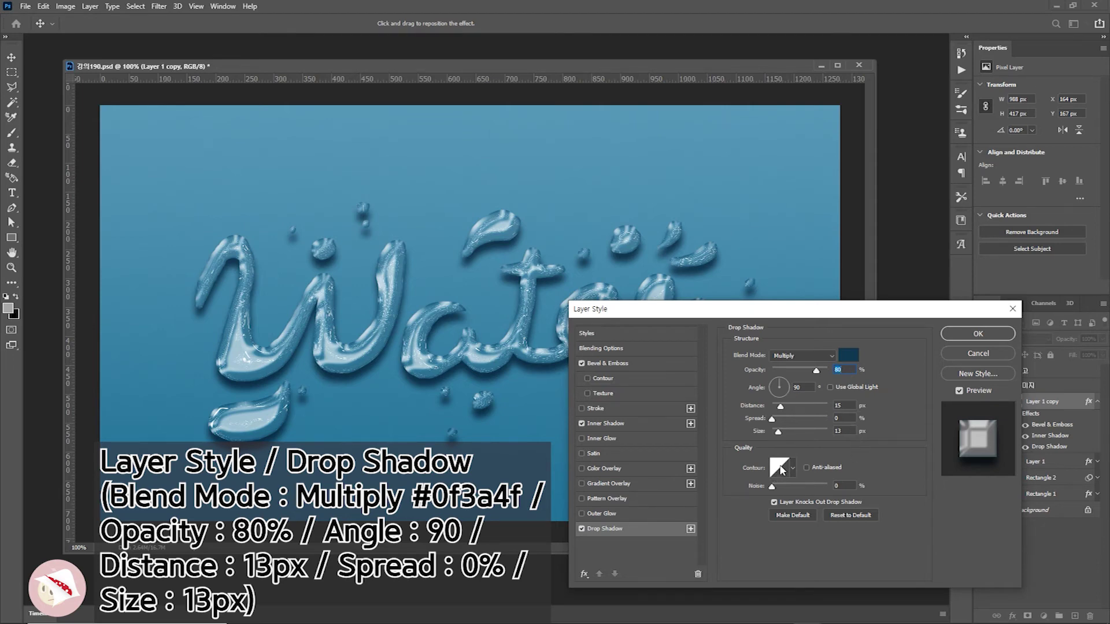
left_click(963, 333)
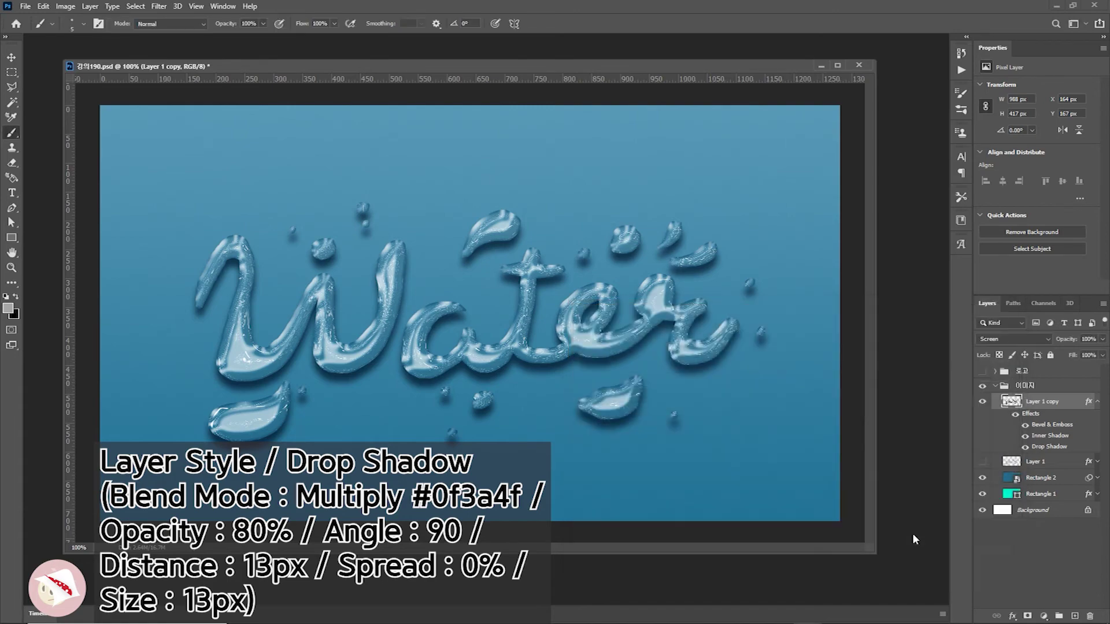
left_click(159, 6)
Step: Liquify the Water lettering with Forward Warp (size 175, density 19, pressure 100), reshaping strokes and drops
left_click(172, 97)
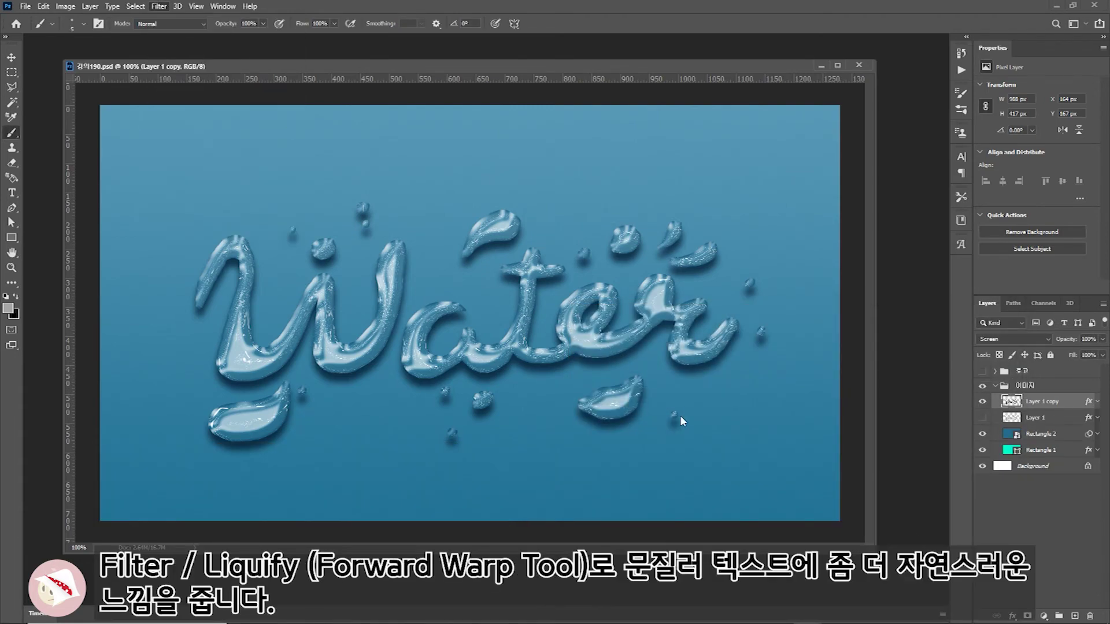
left_click_drag(225, 324, 237, 277)
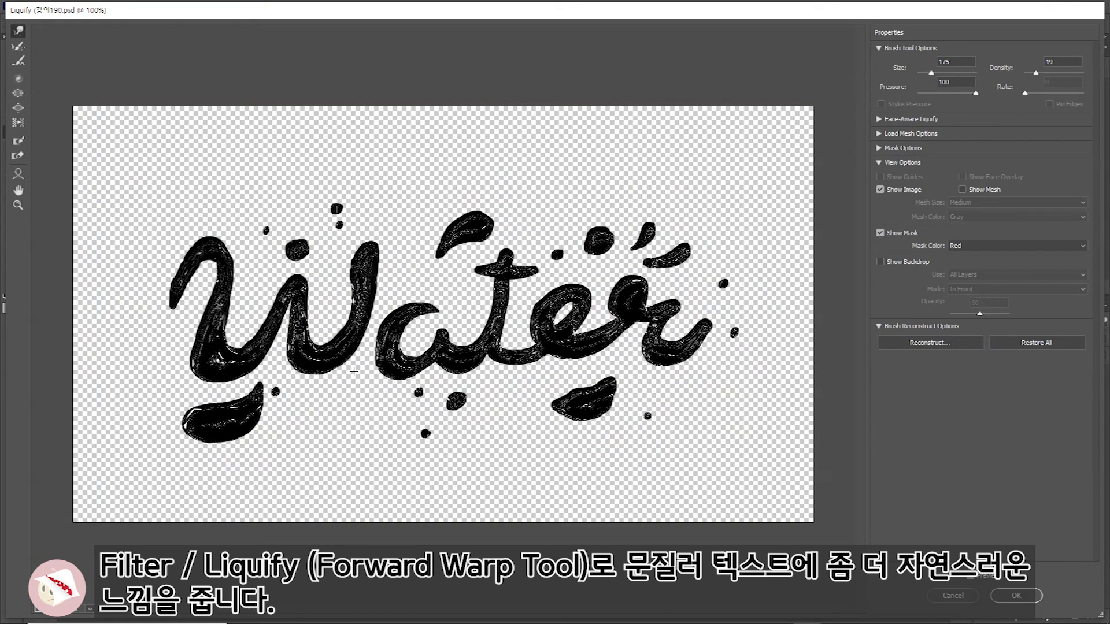
mouse_move(313, 325)
left_mouse_down()
mouse_move(425, 329)
mouse_move(598, 302)
left_mouse_up()
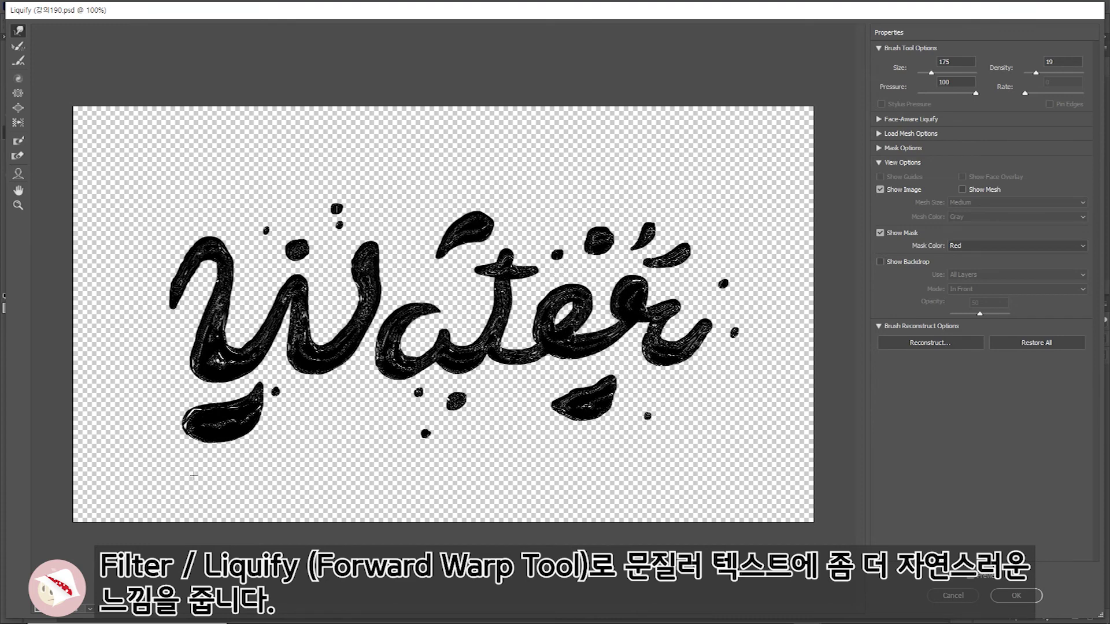
left_click_drag(224, 434, 257, 399)
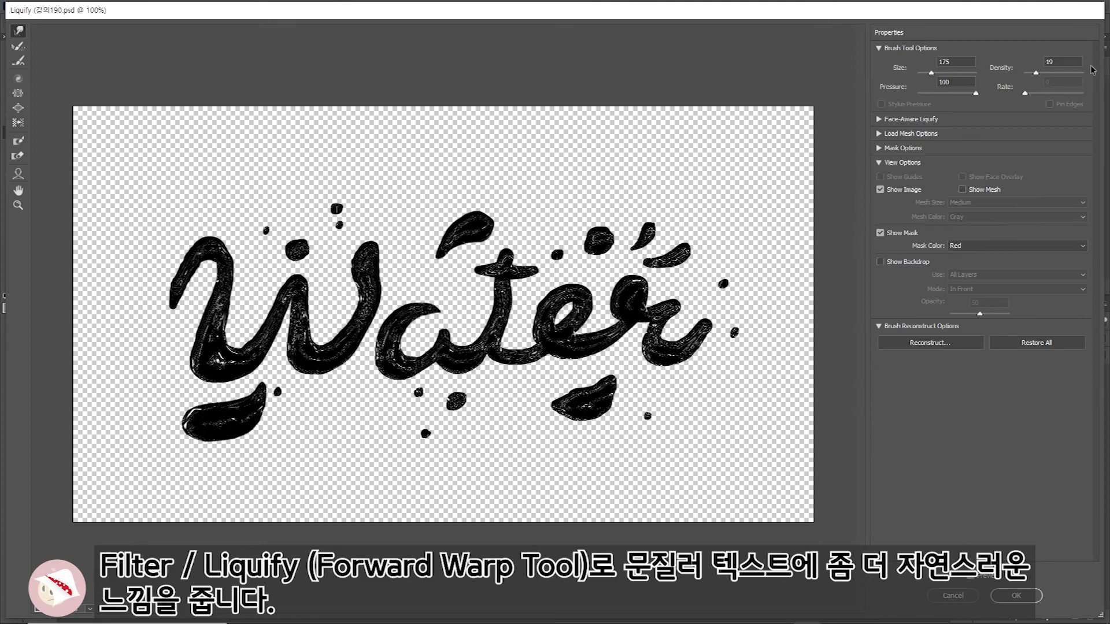
left_click(1015, 596)
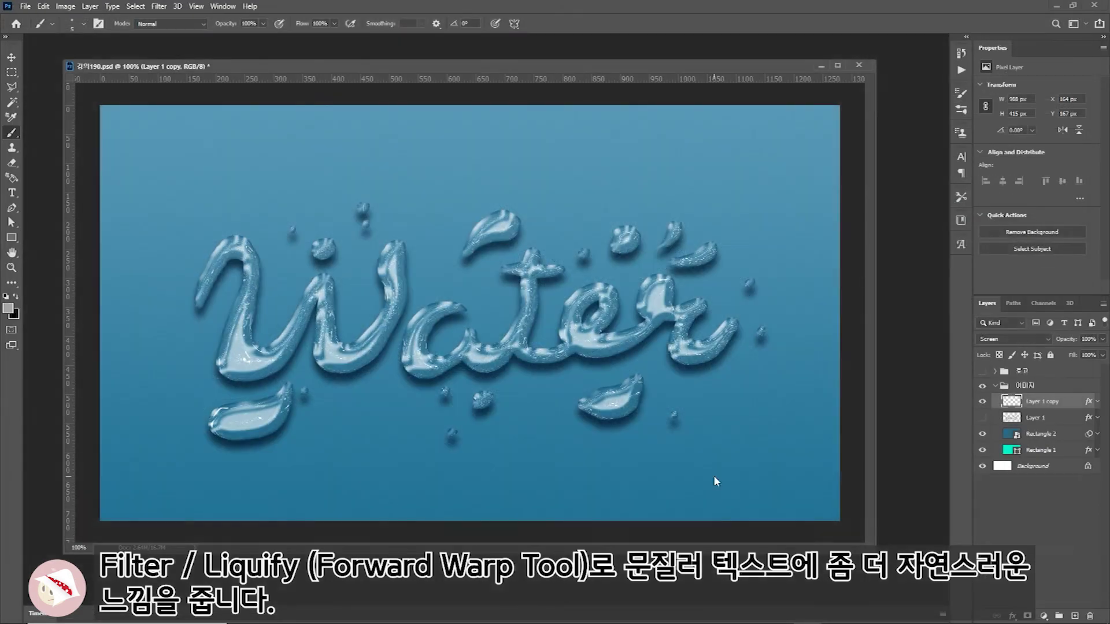
Step: Set the Layer 1 copy Drop Shadow distance to 13 px and apply it
double_click(1088, 402)
left_click_drag(698, 329, 755, 363)
left_click(658, 578)
left_click(891, 454)
double_click(891, 455)
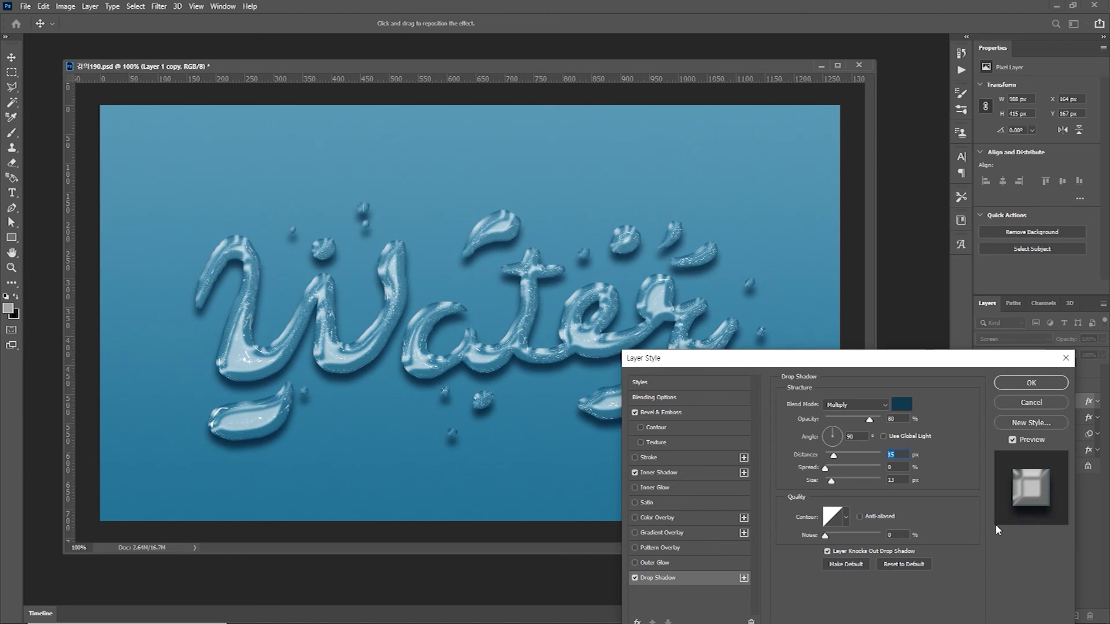
type("13")
left_click_drag(862, 361, 812, 353)
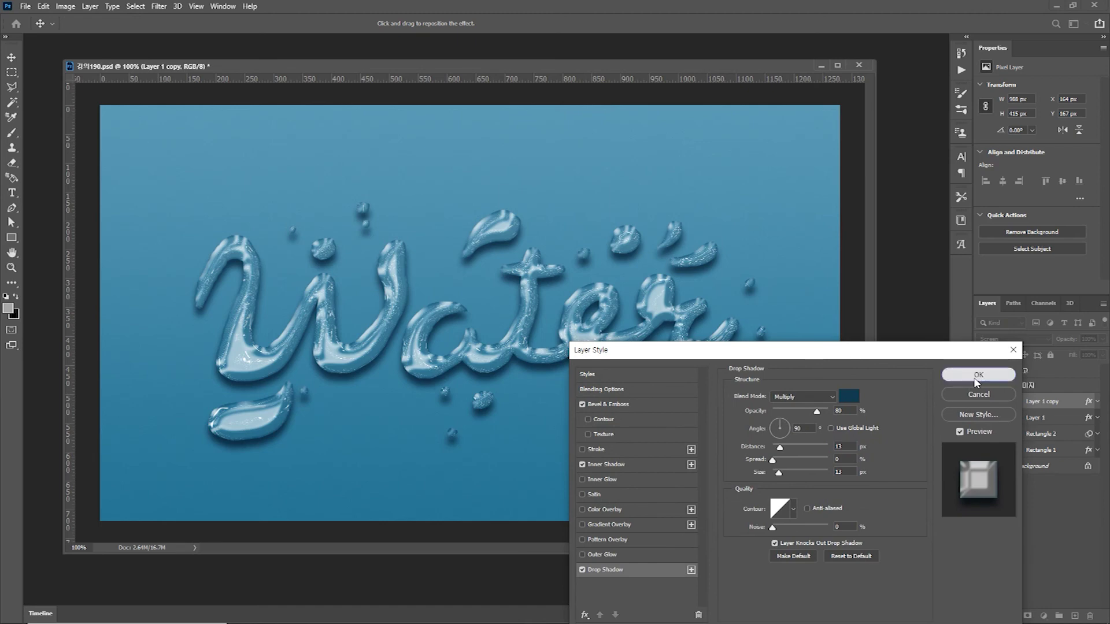
left_click(980, 375)
double_click(1091, 403)
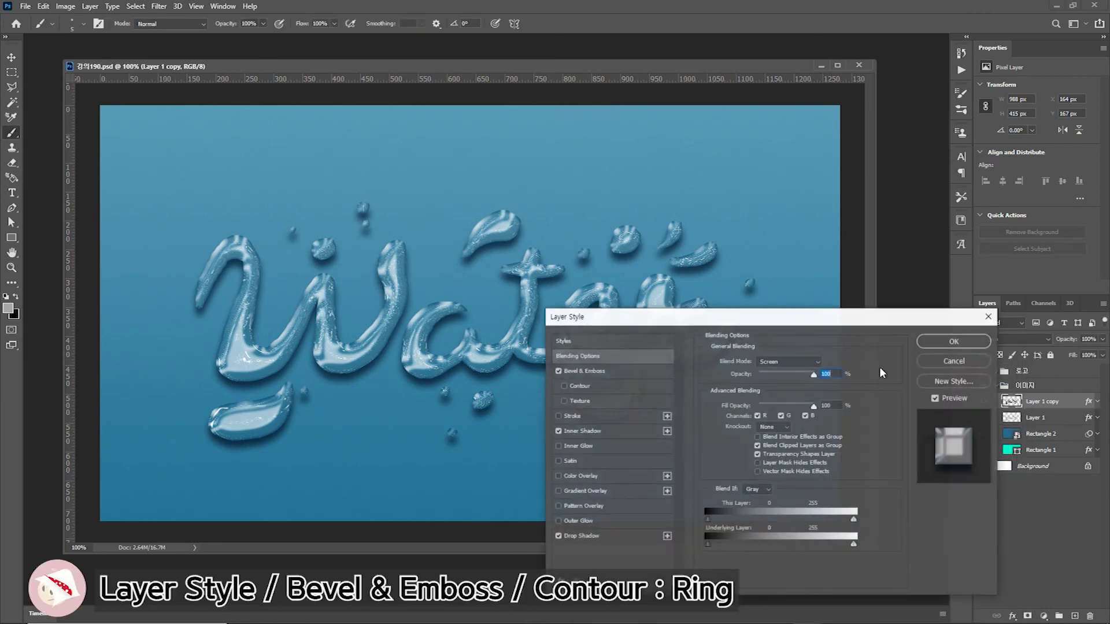
Step: Enable the Bevel & Emboss contour with the Ring preset, checking the result against the preview
left_click_drag(717, 317, 752, 333)
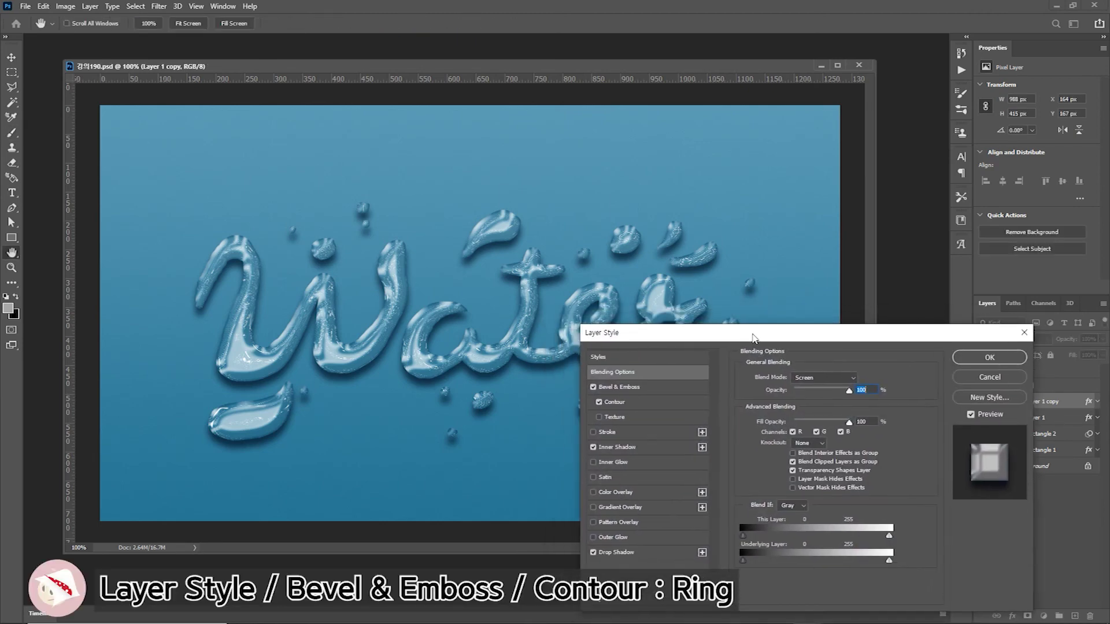
left_click(615, 402)
left_click(776, 379)
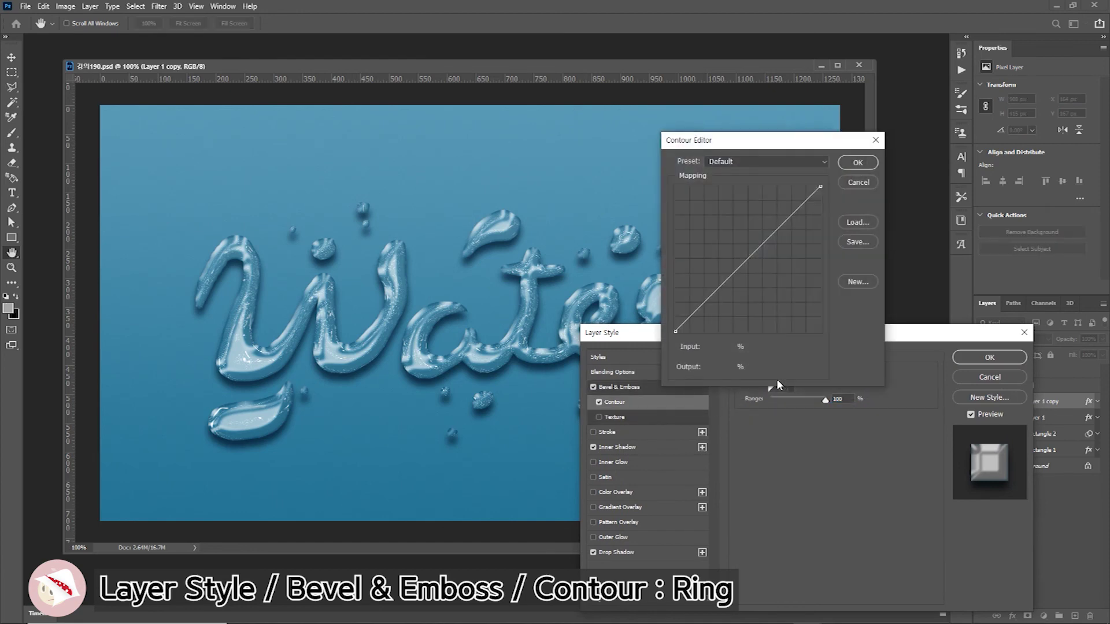
left_click(826, 164)
left_click(730, 281)
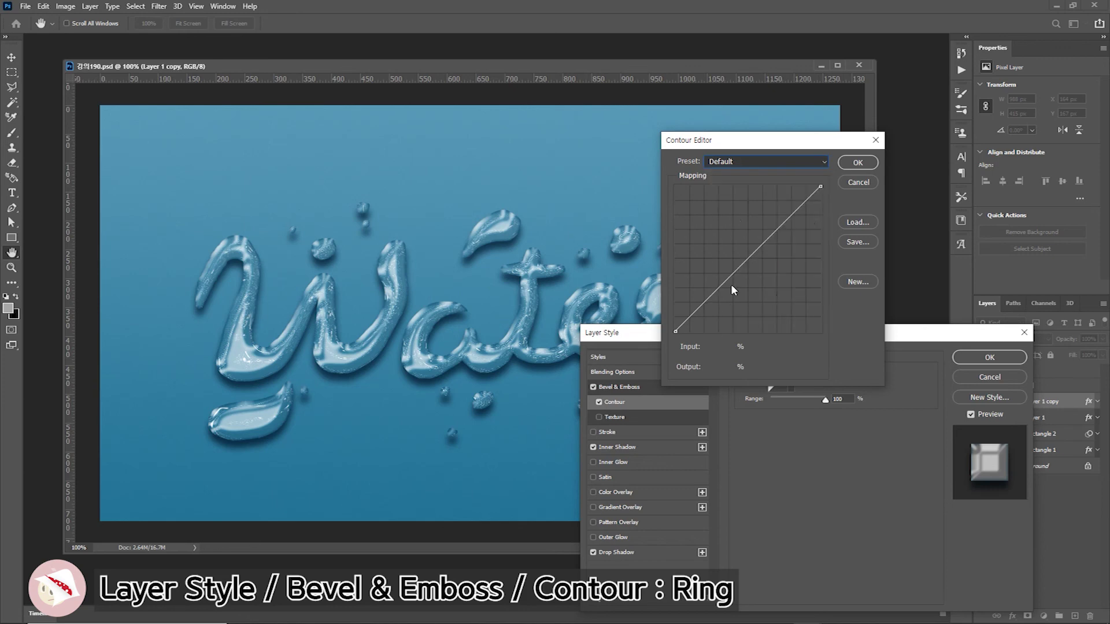
left_click(858, 162)
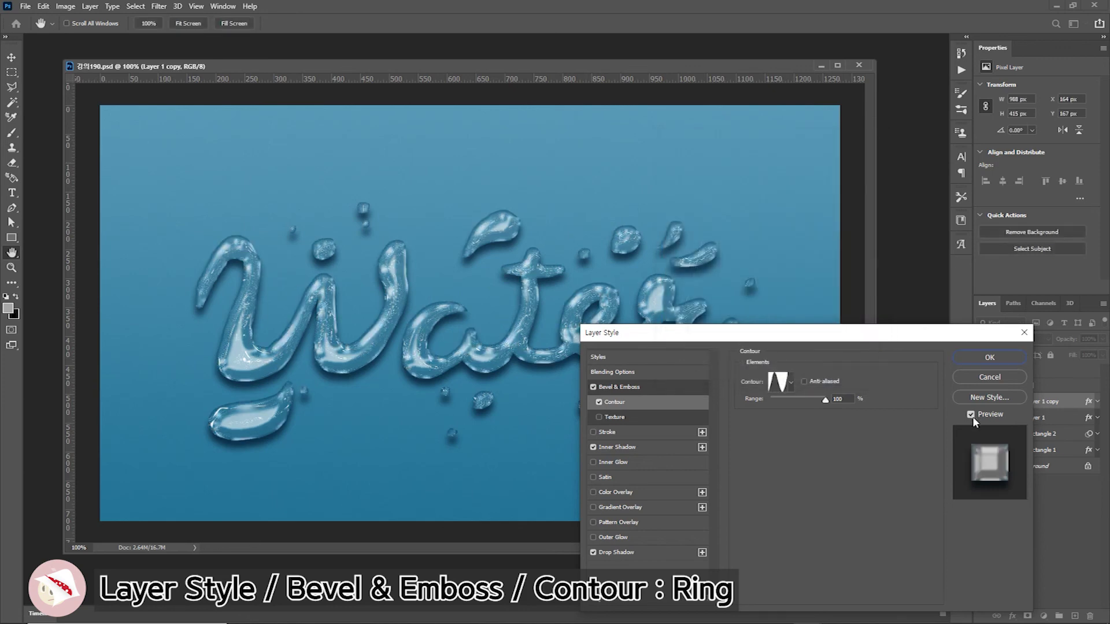
left_click_drag(801, 339, 723, 457)
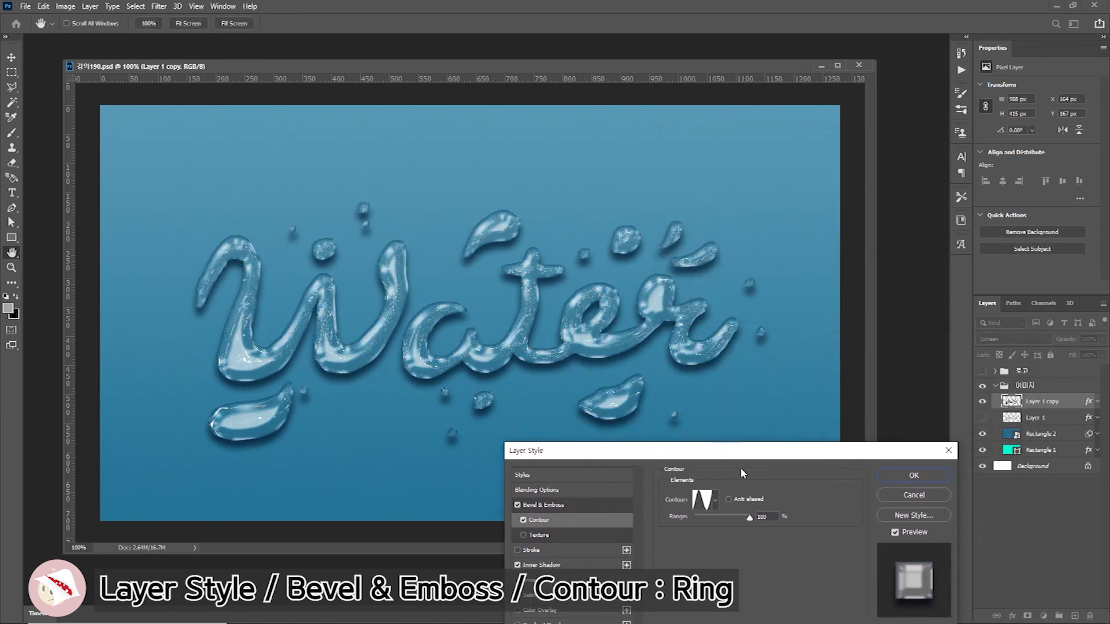
left_click(895, 532)
left_click(896, 532)
Step: Confirm the Layer Style dialog to apply the Ring contour to the Water lettering
left_click(920, 475)
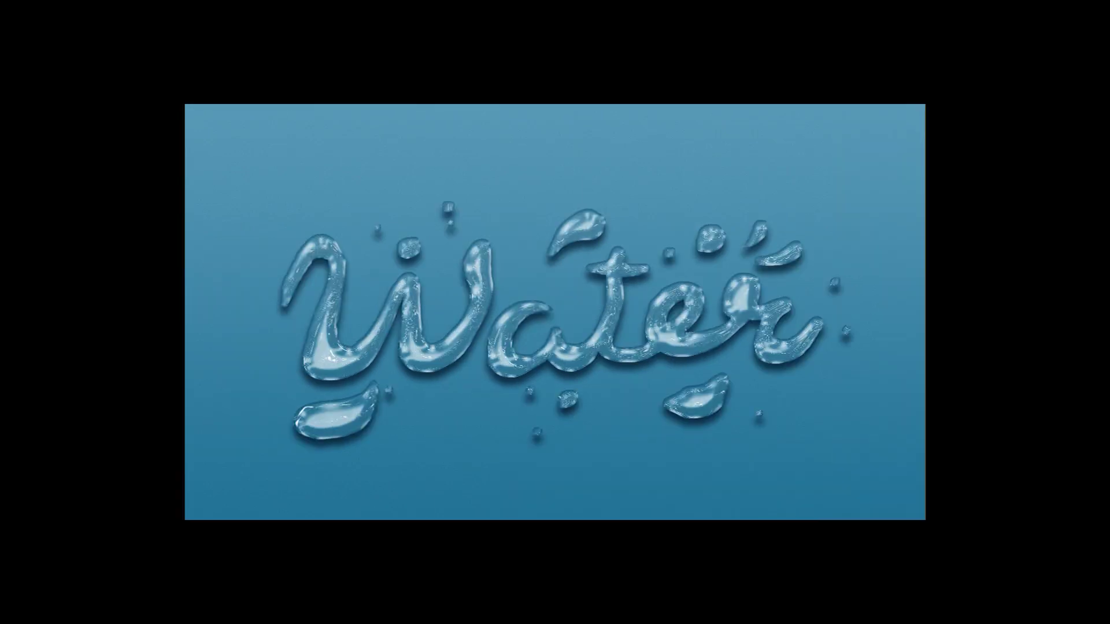